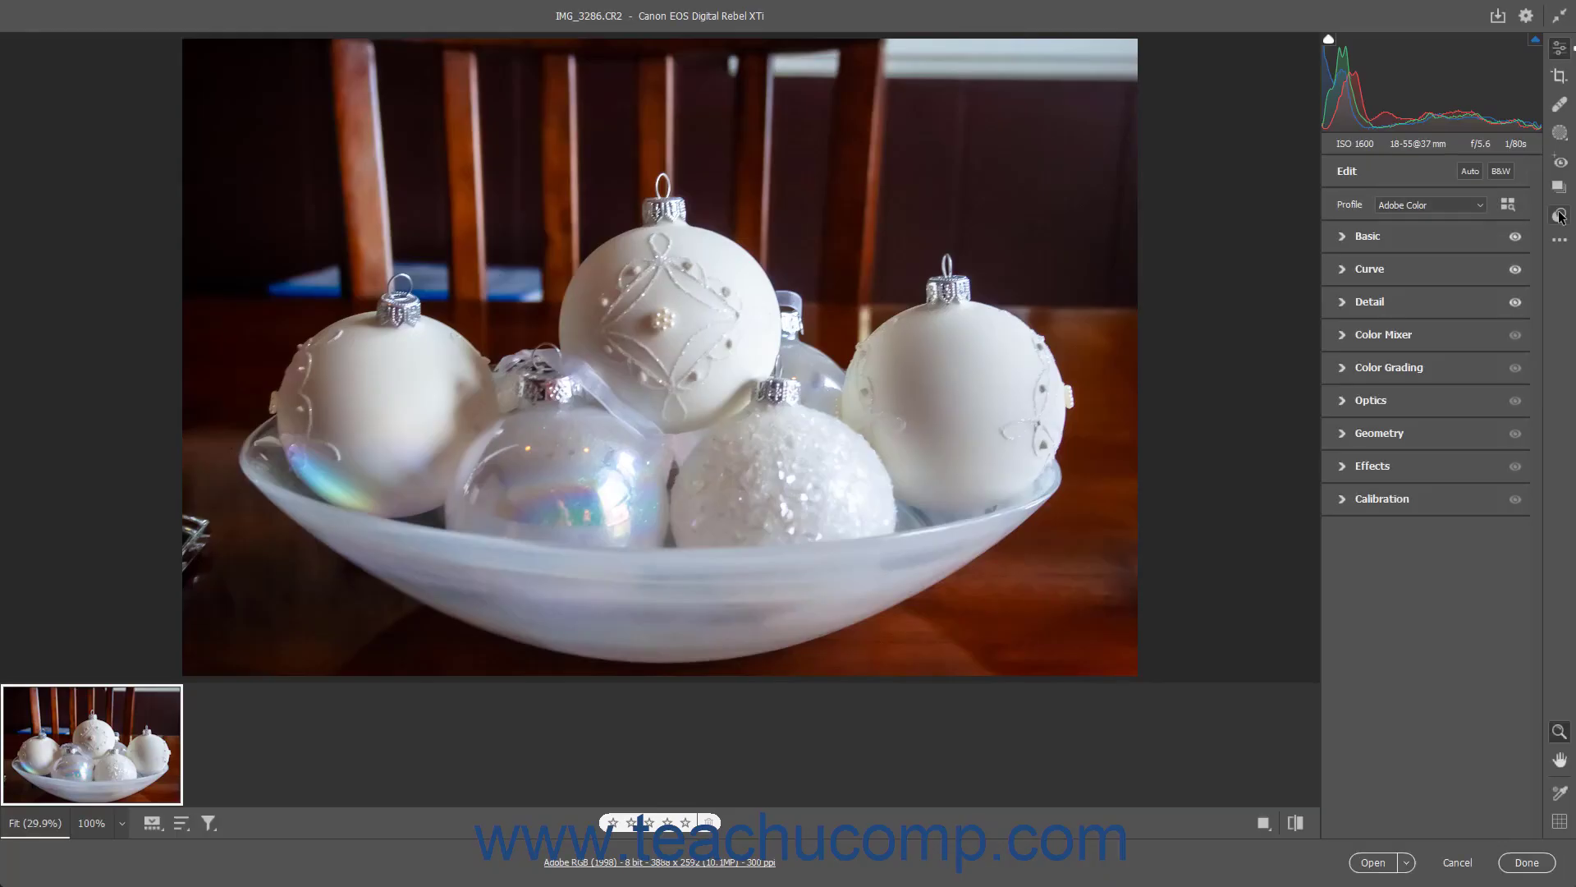
Switch the right-hand panel from Edit to Presets to list the preset groups for IMG_3286.CR2
click(1560, 214)
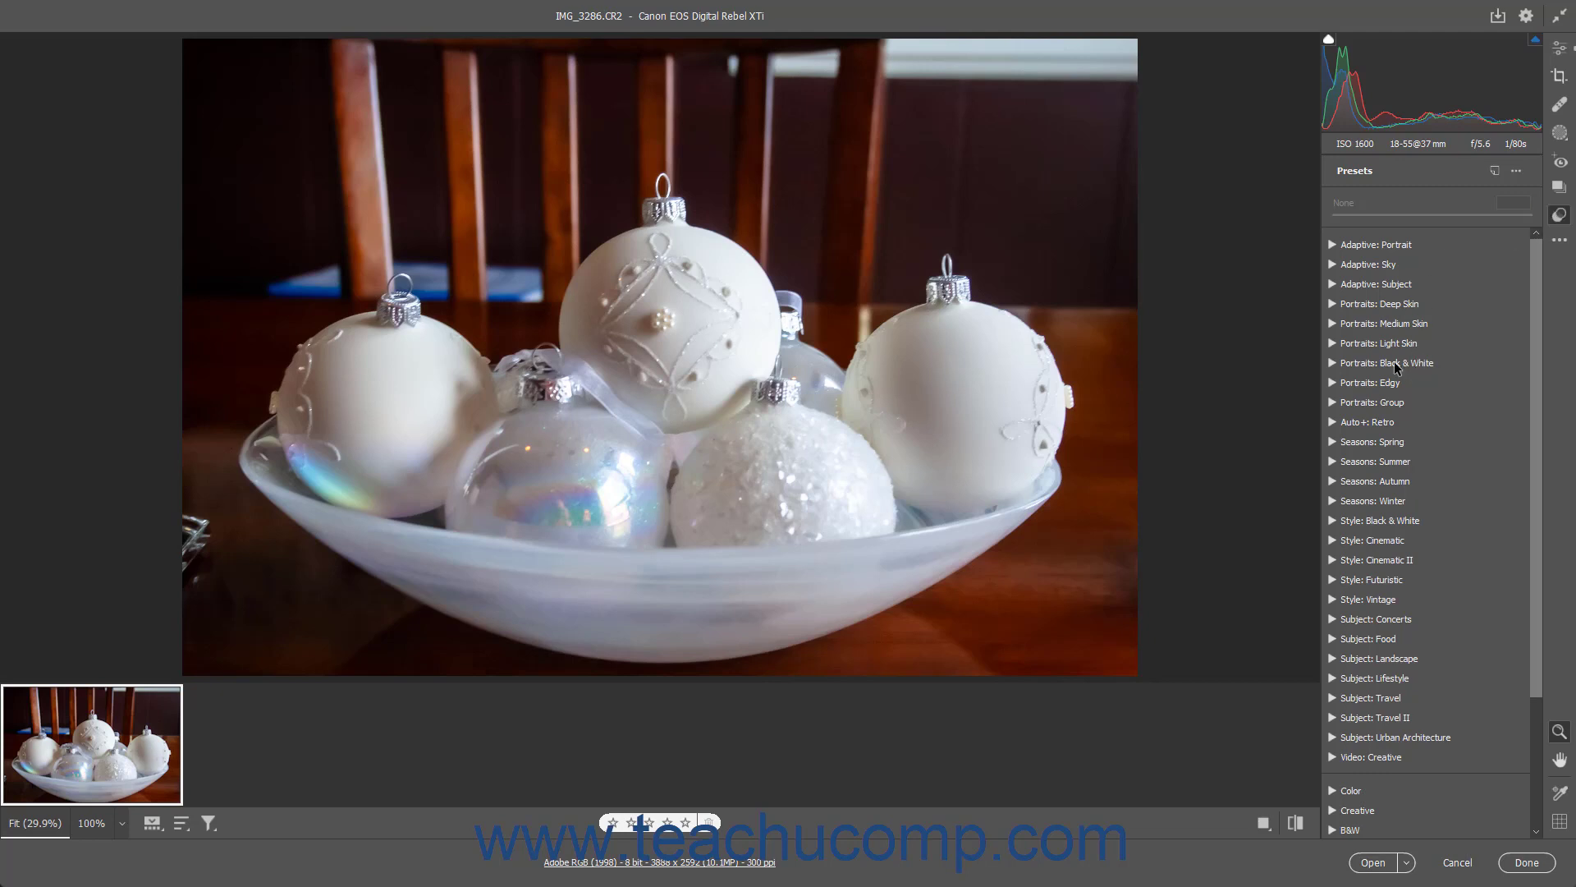
Apply the Adaptive: Subject Glow preset at amount 129, comparing it on and off
click(1331, 284)
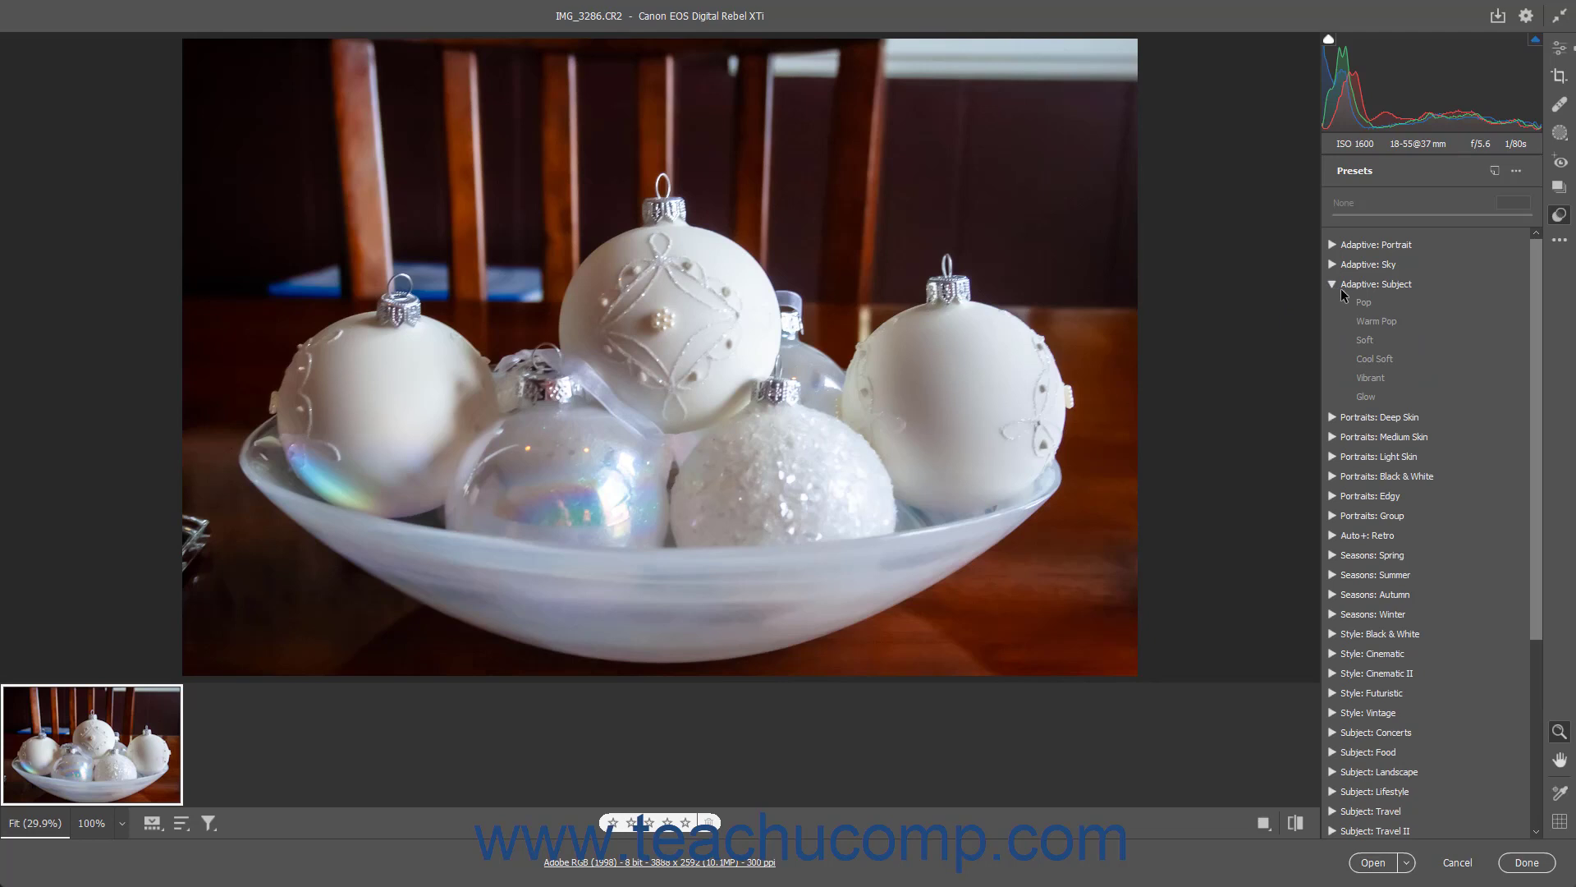
click(1368, 395)
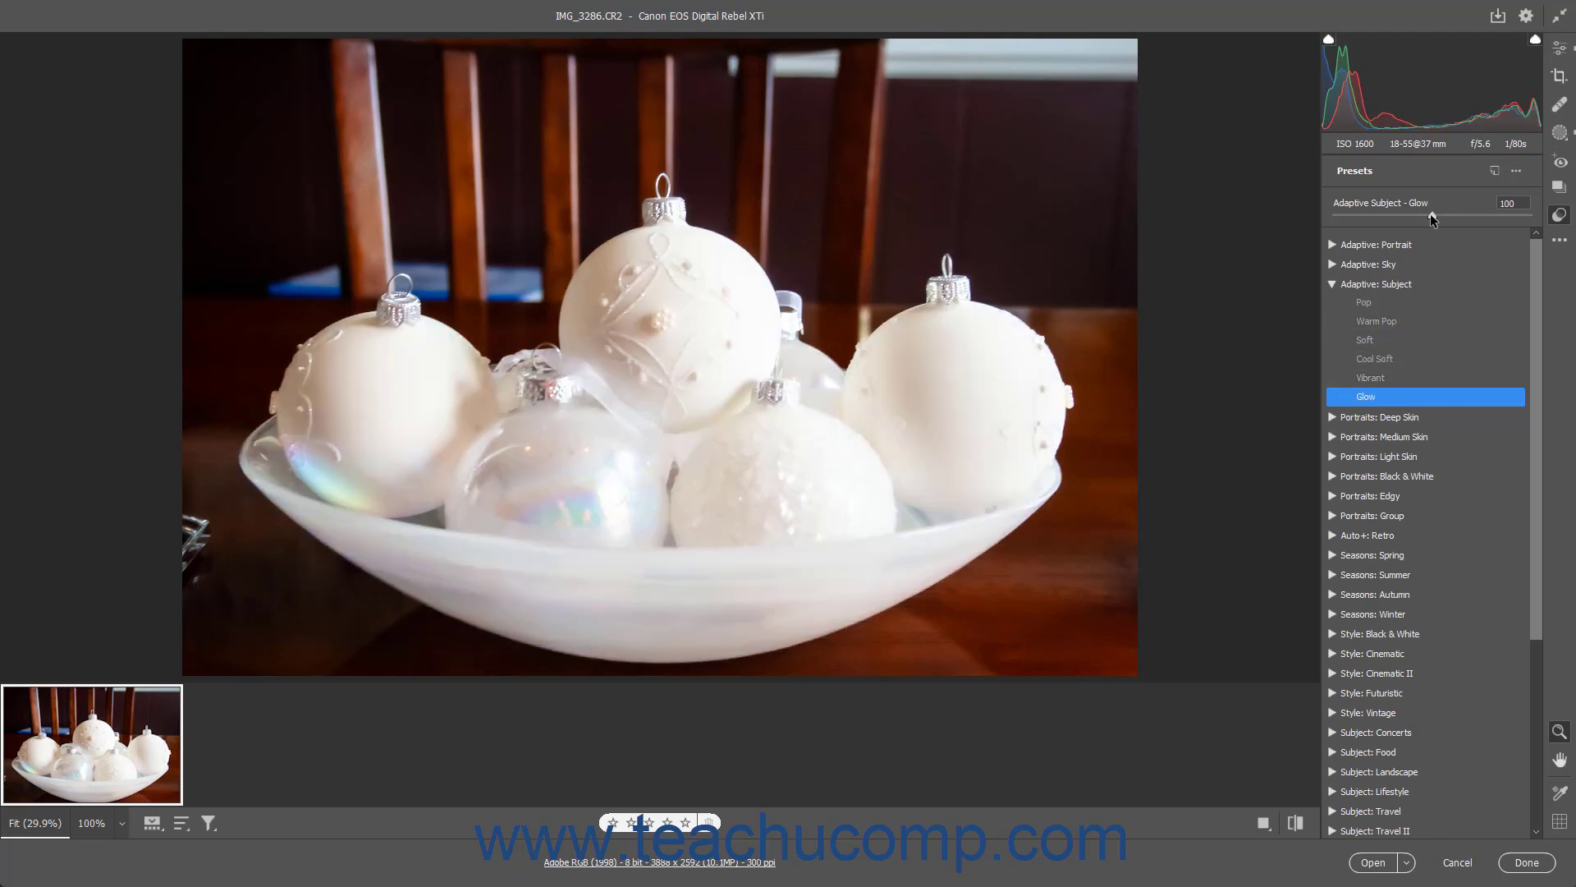
mouse_move(1433, 220)
mouse_down()
mouse_move(1397, 215)
mouse_move(1460, 214)
mouse_up()
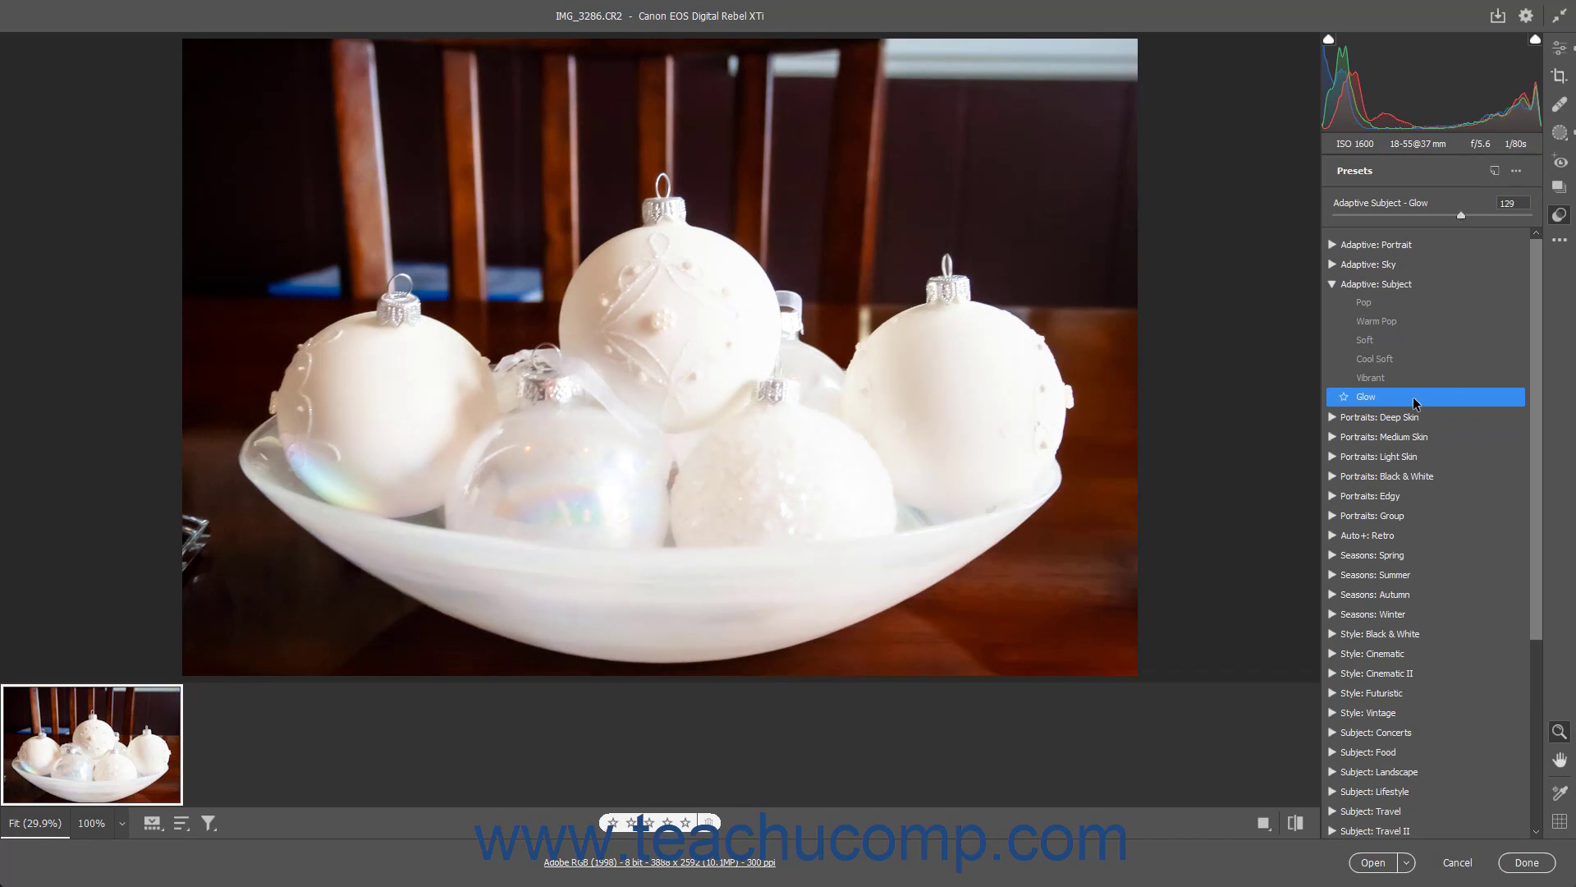
click(1375, 396)
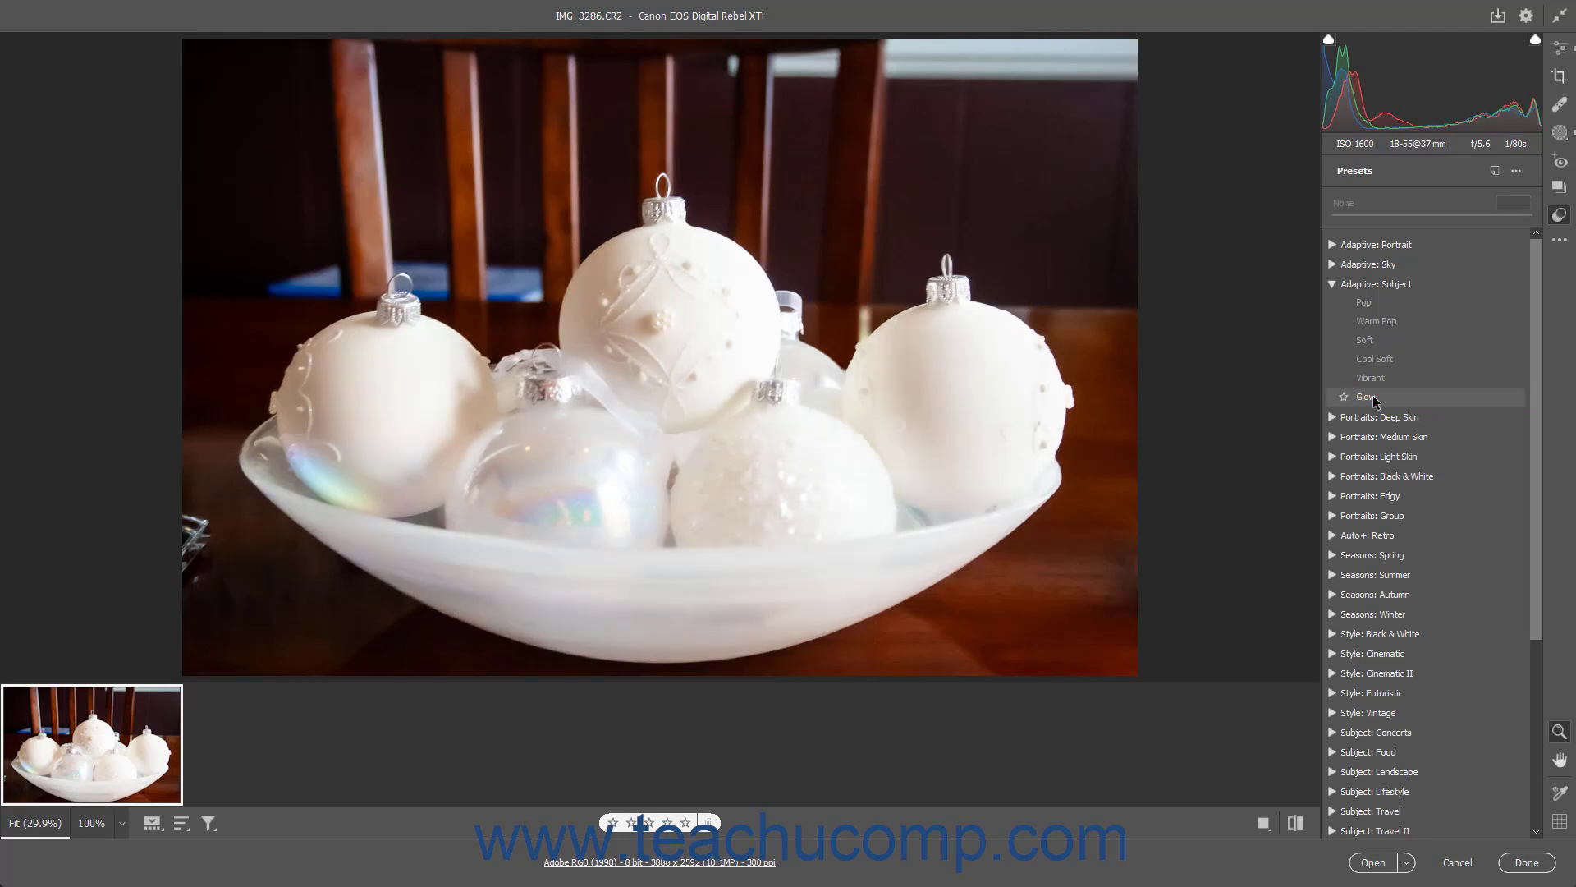
click(1374, 398)
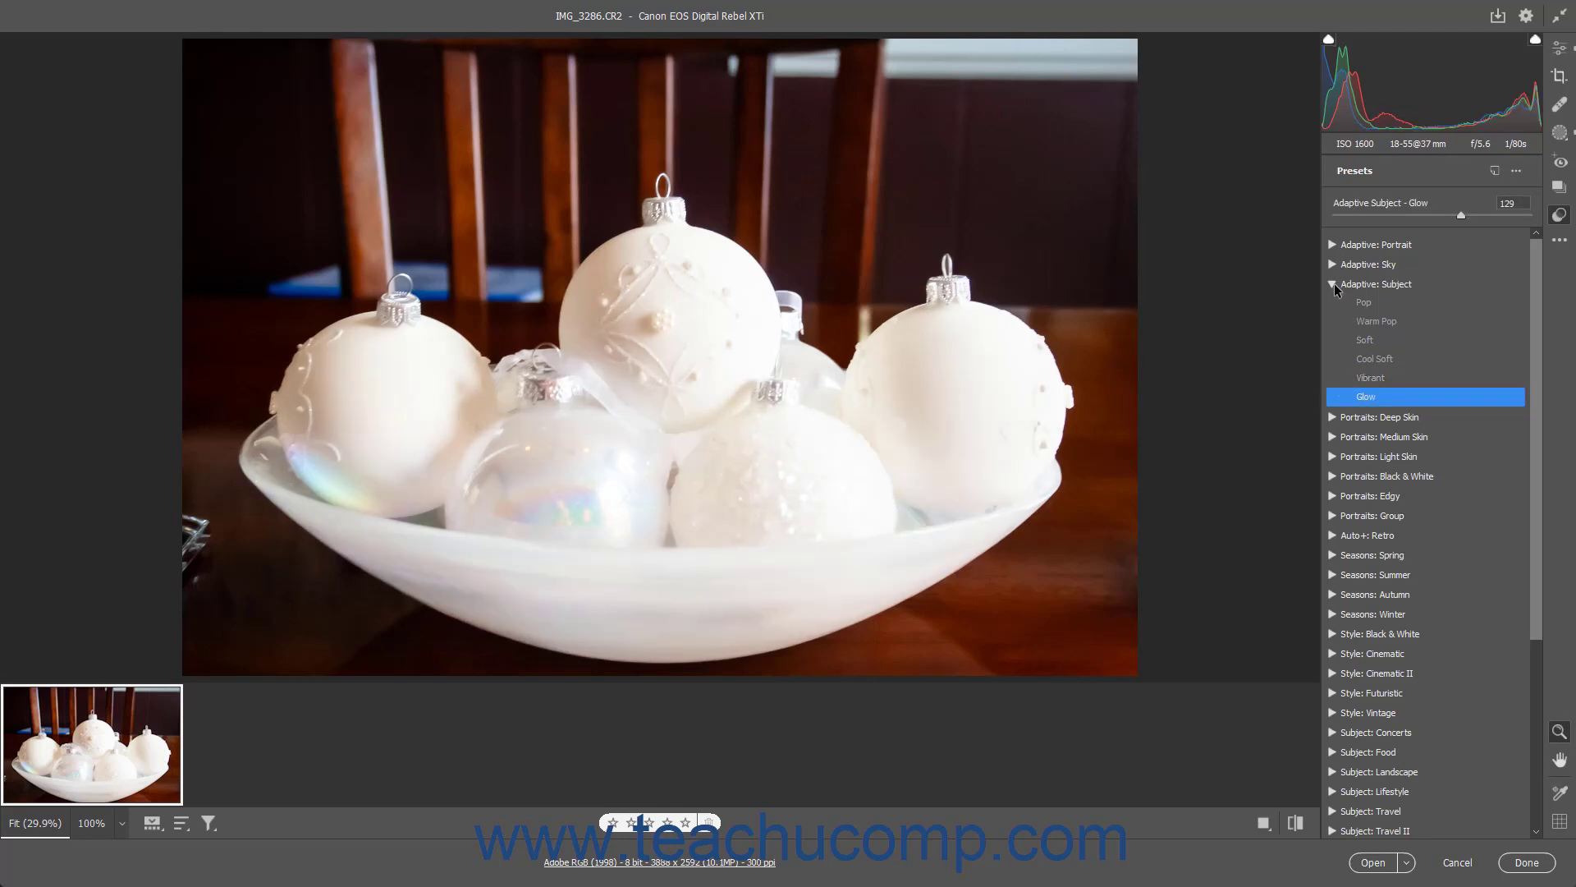
click(1334, 283)
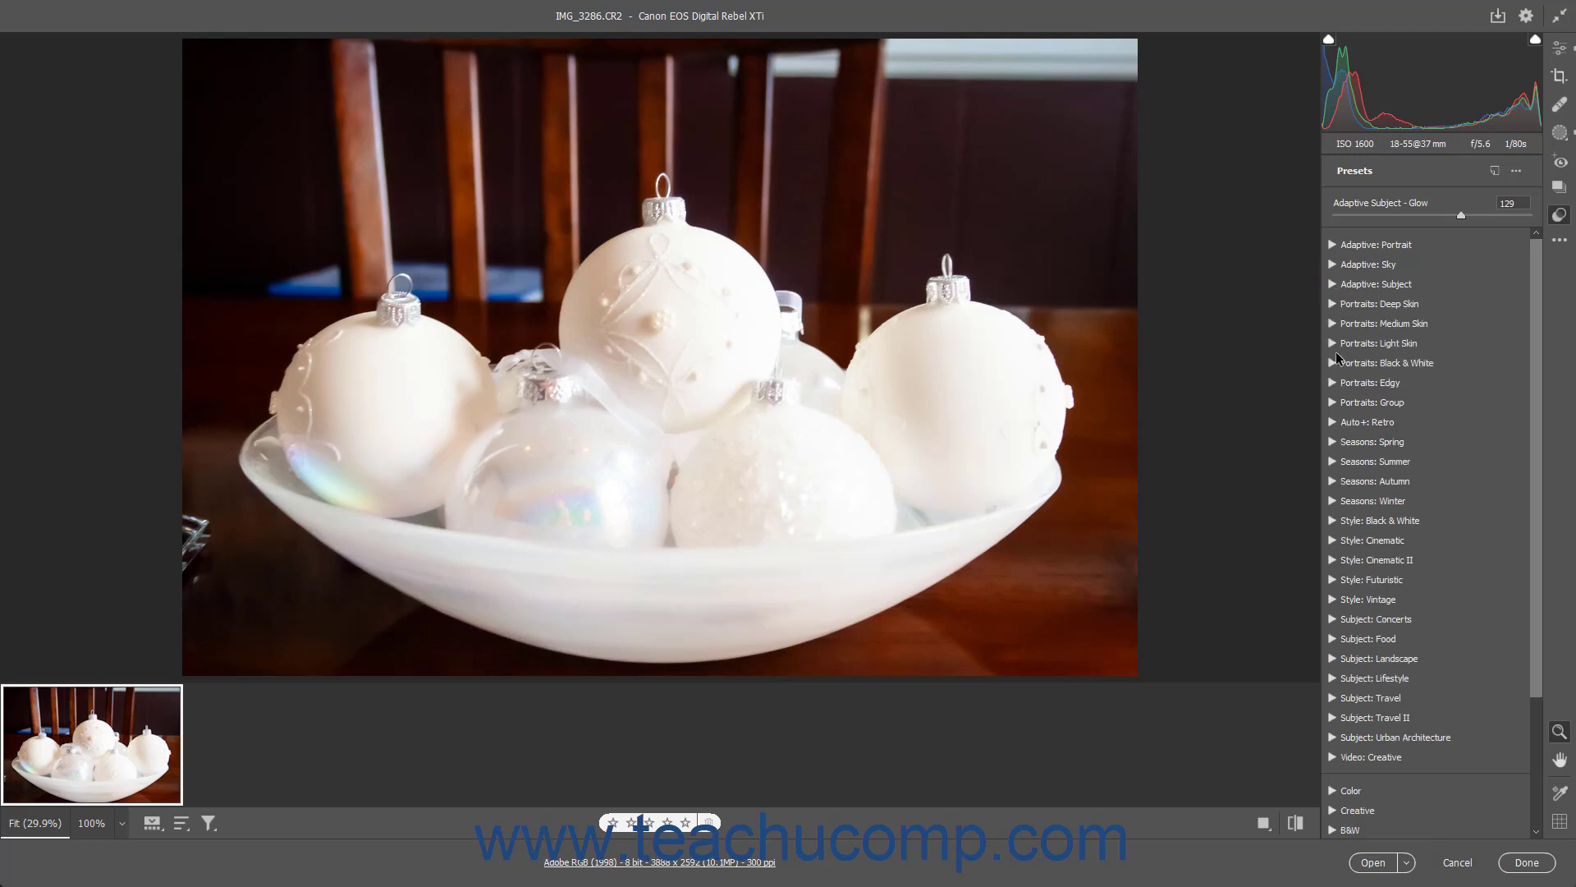
Apply the Seasons: Winter WN03 preset and lower its amount to 71
click(1334, 500)
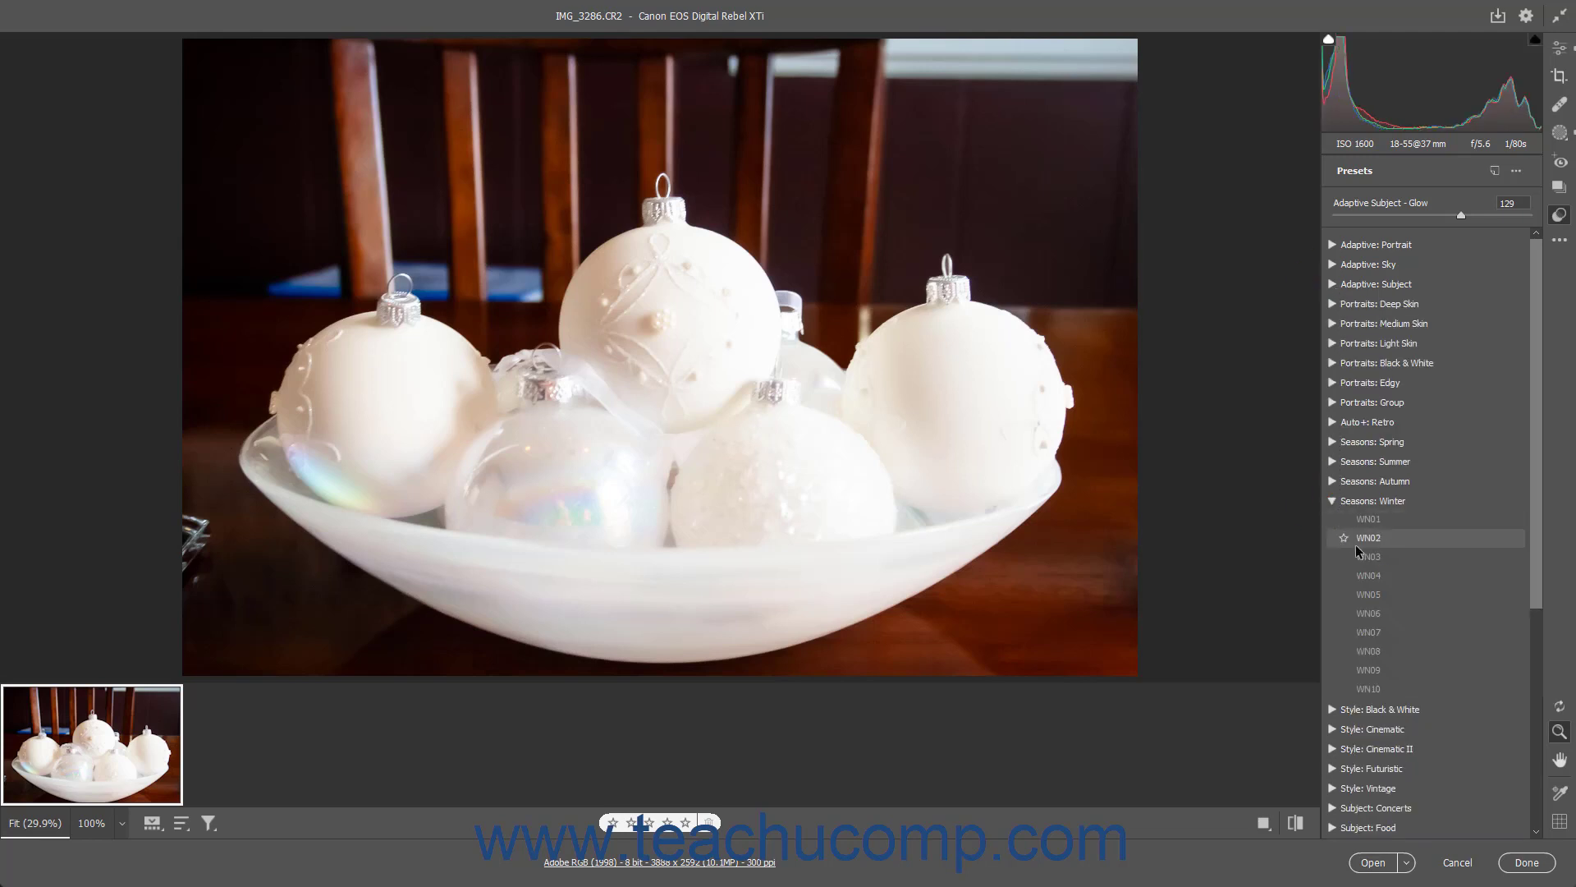
click(1368, 561)
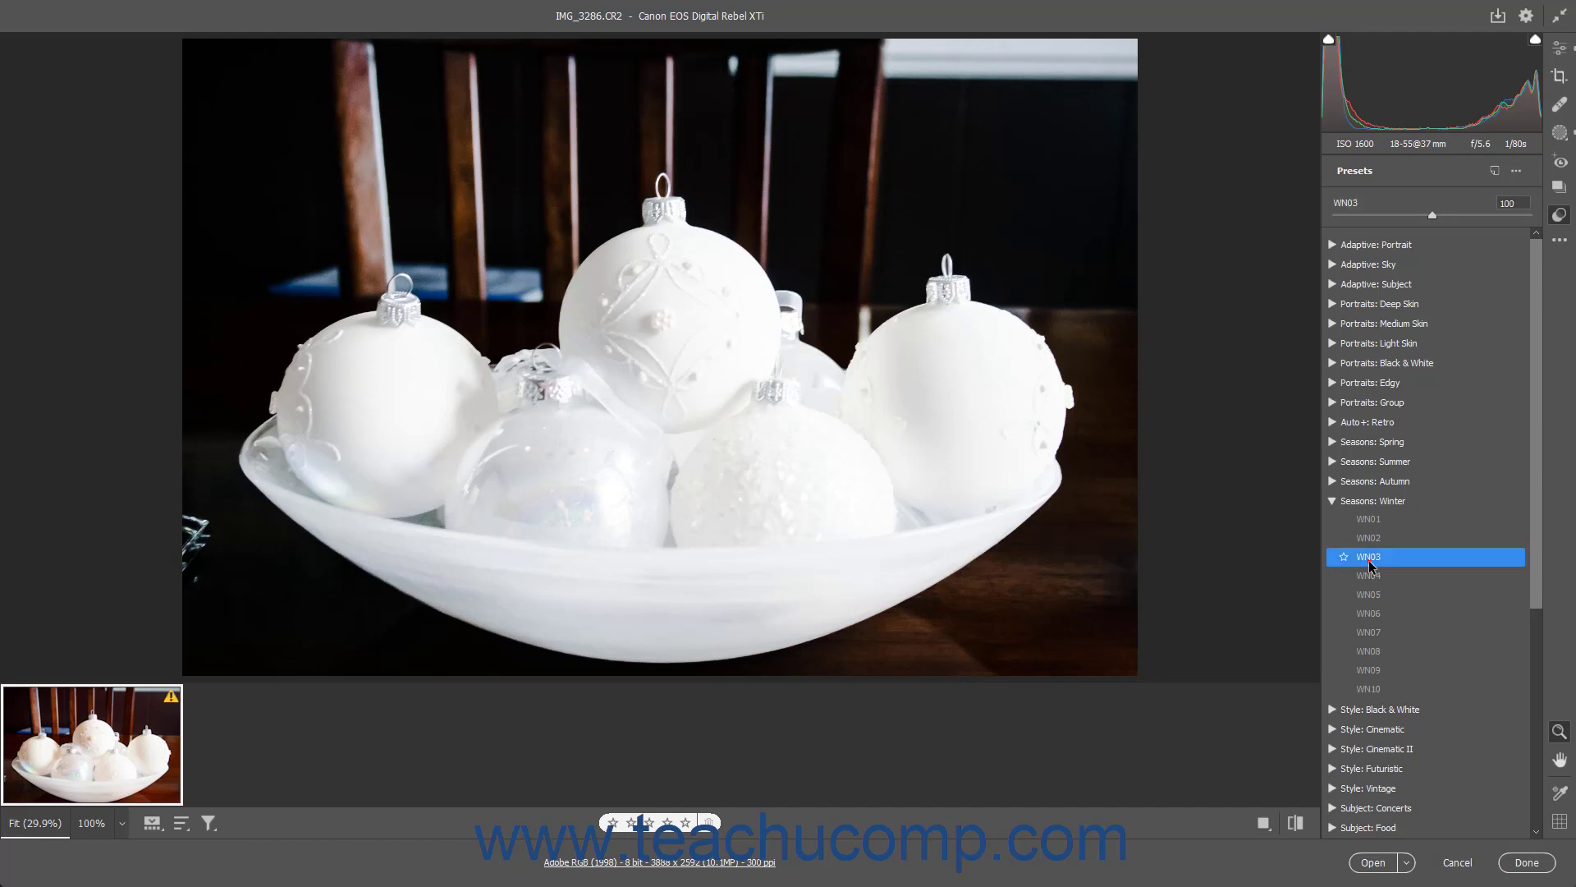
drag(1429, 217, 1403, 215)
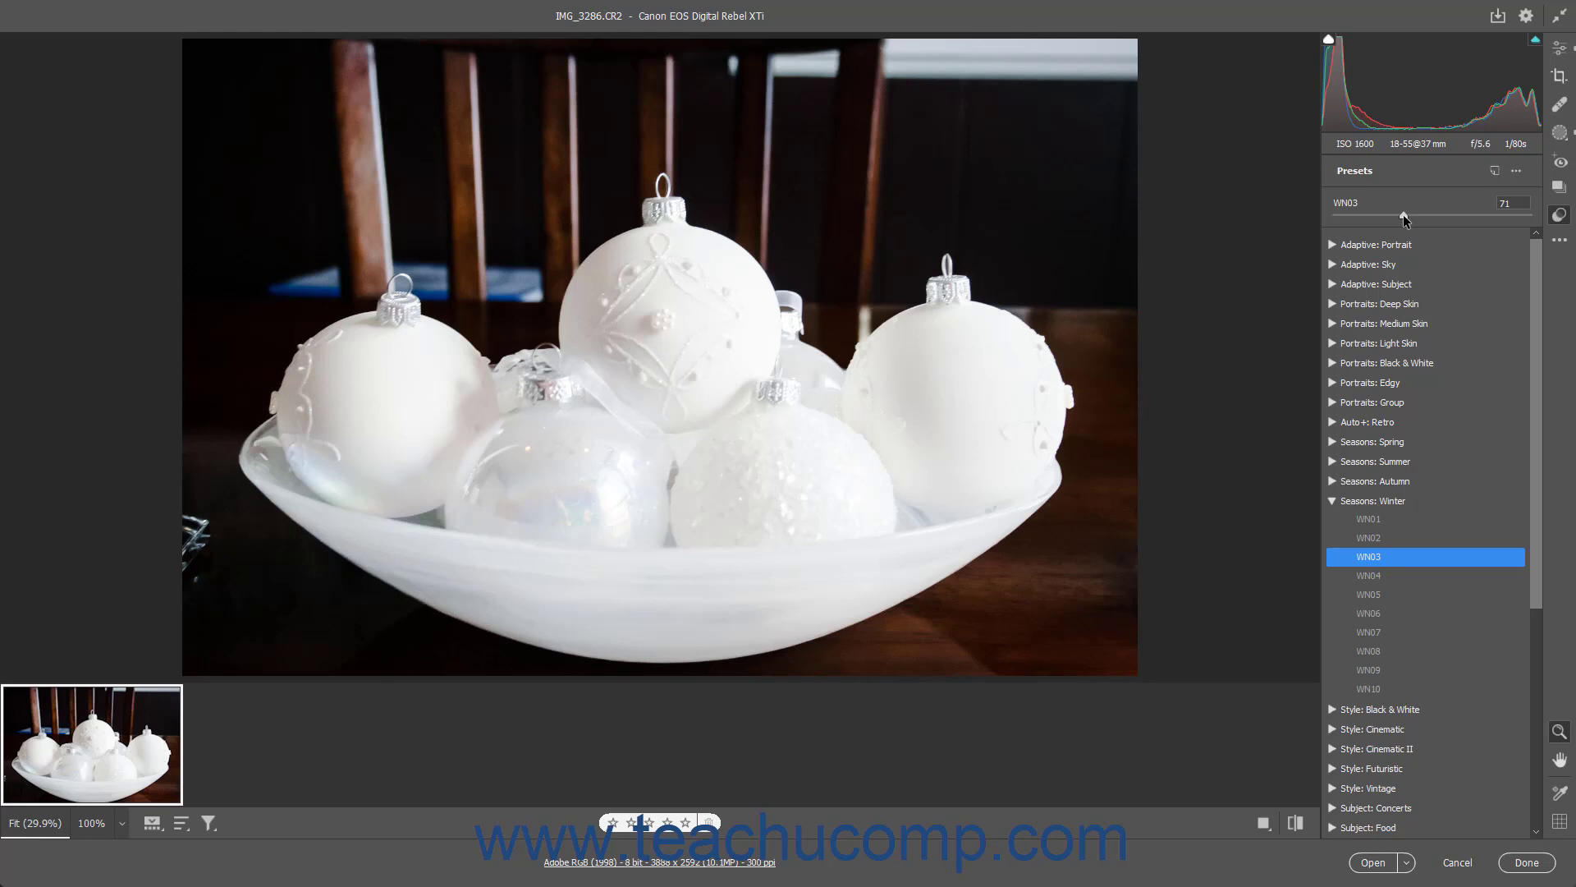
click(1335, 498)
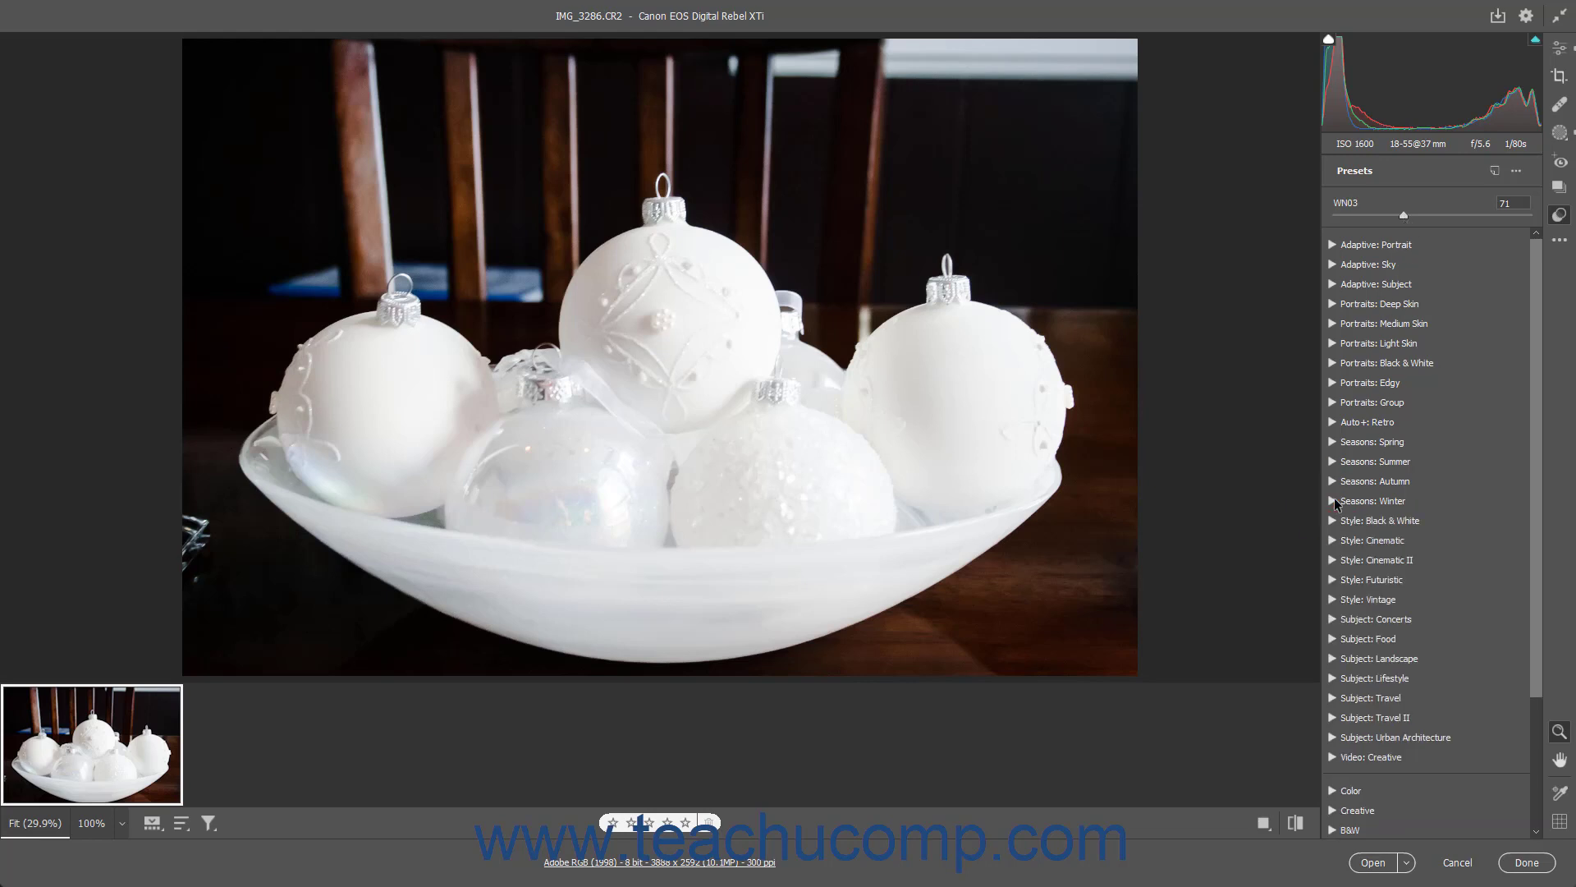
Star WN03 in Seasons: Winter and Glow in Adaptive: Subject as favourites, then collapse both groups
click(1334, 500)
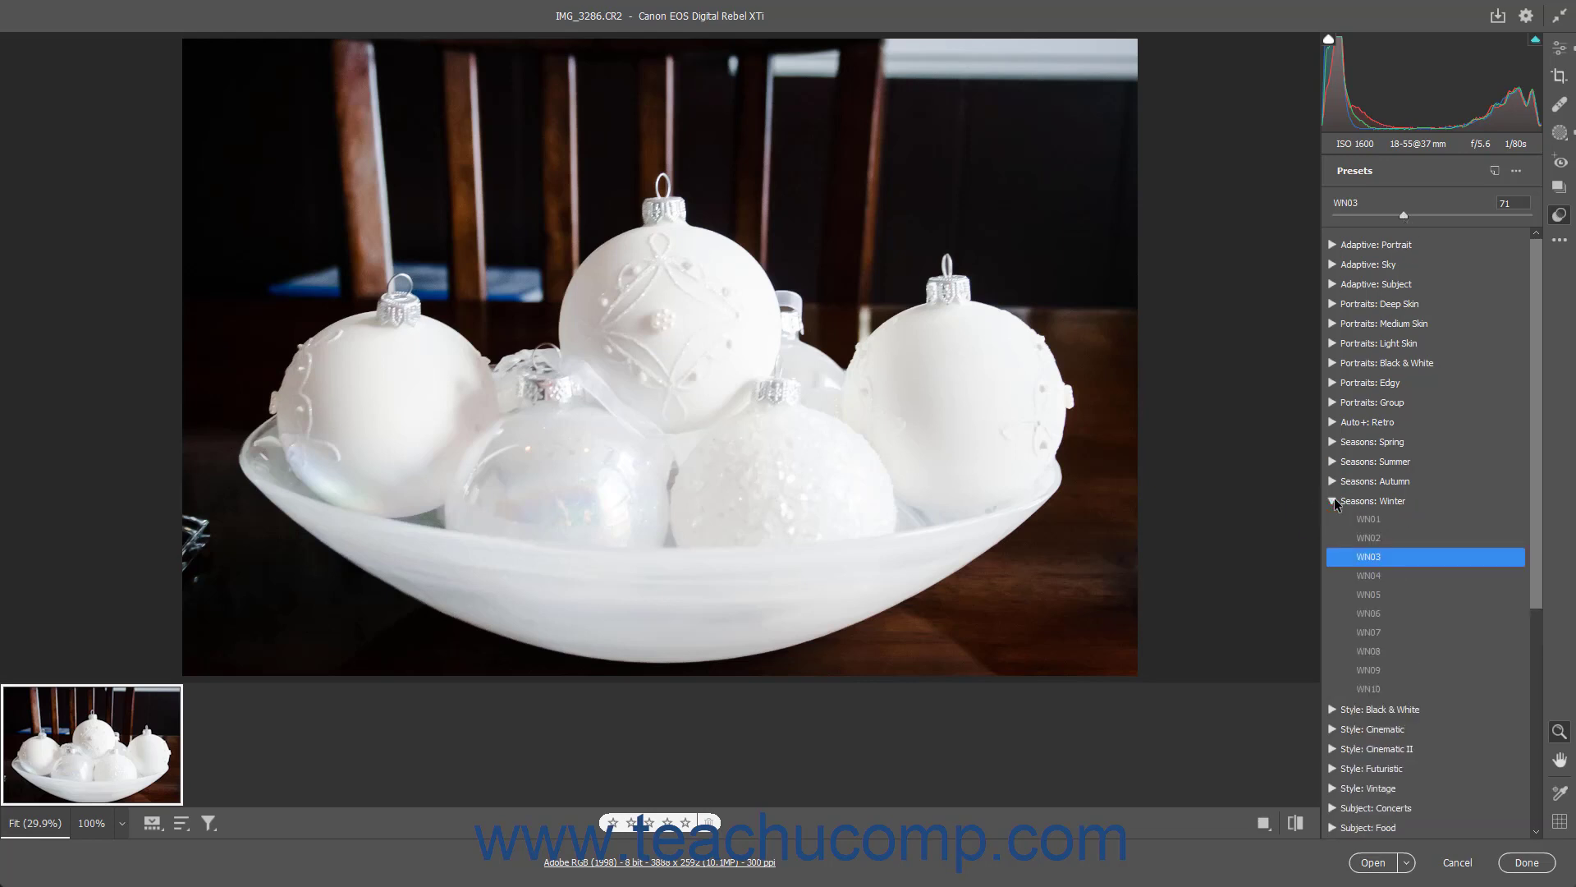
click(1343, 560)
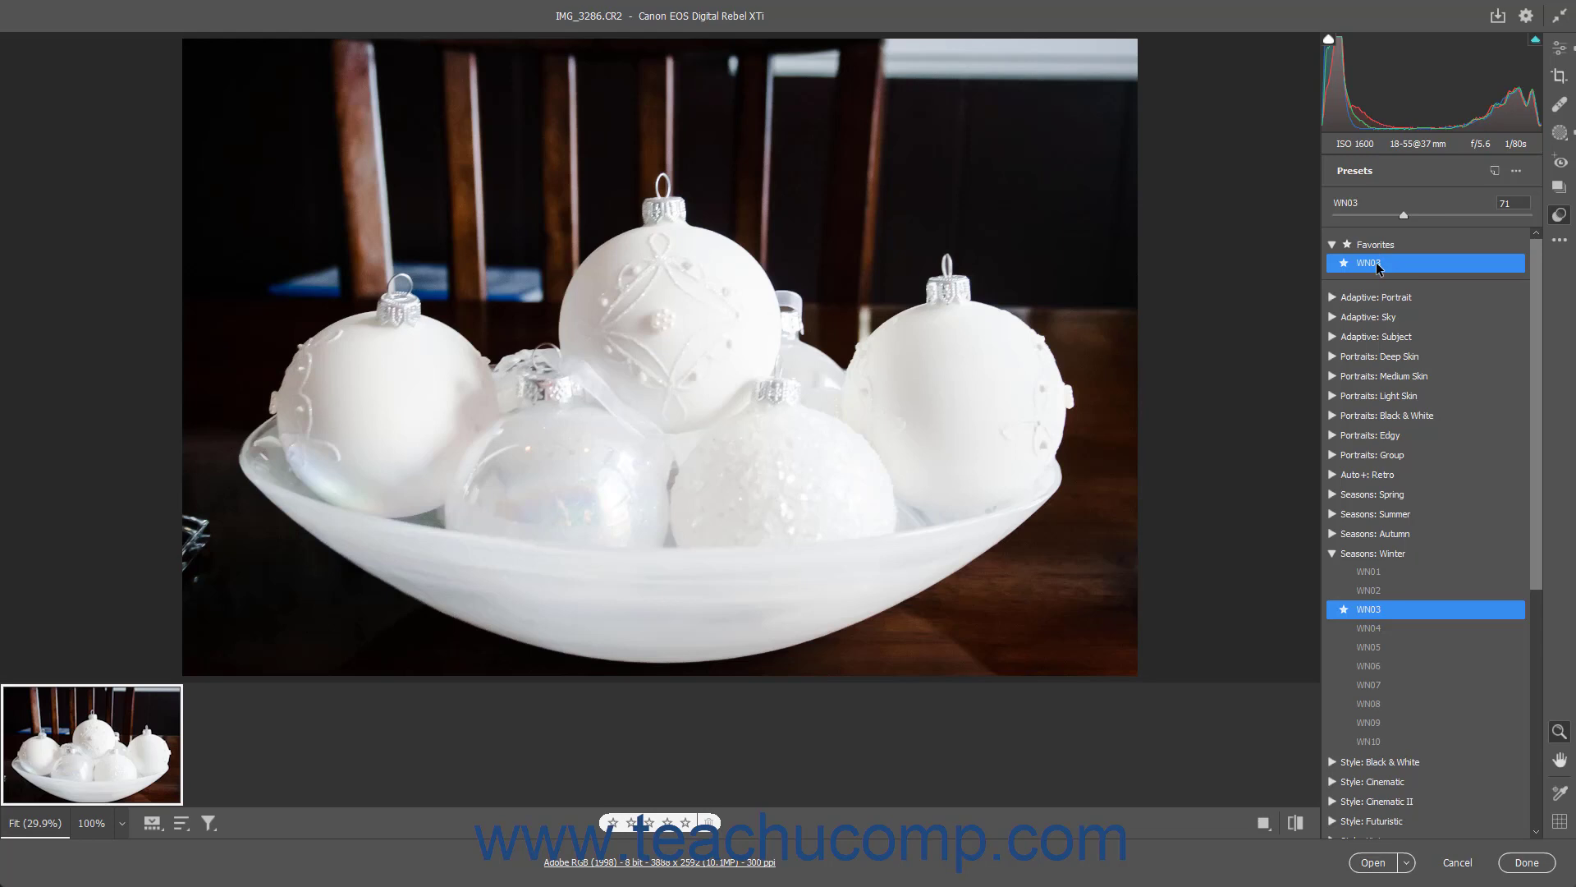
click(1332, 337)
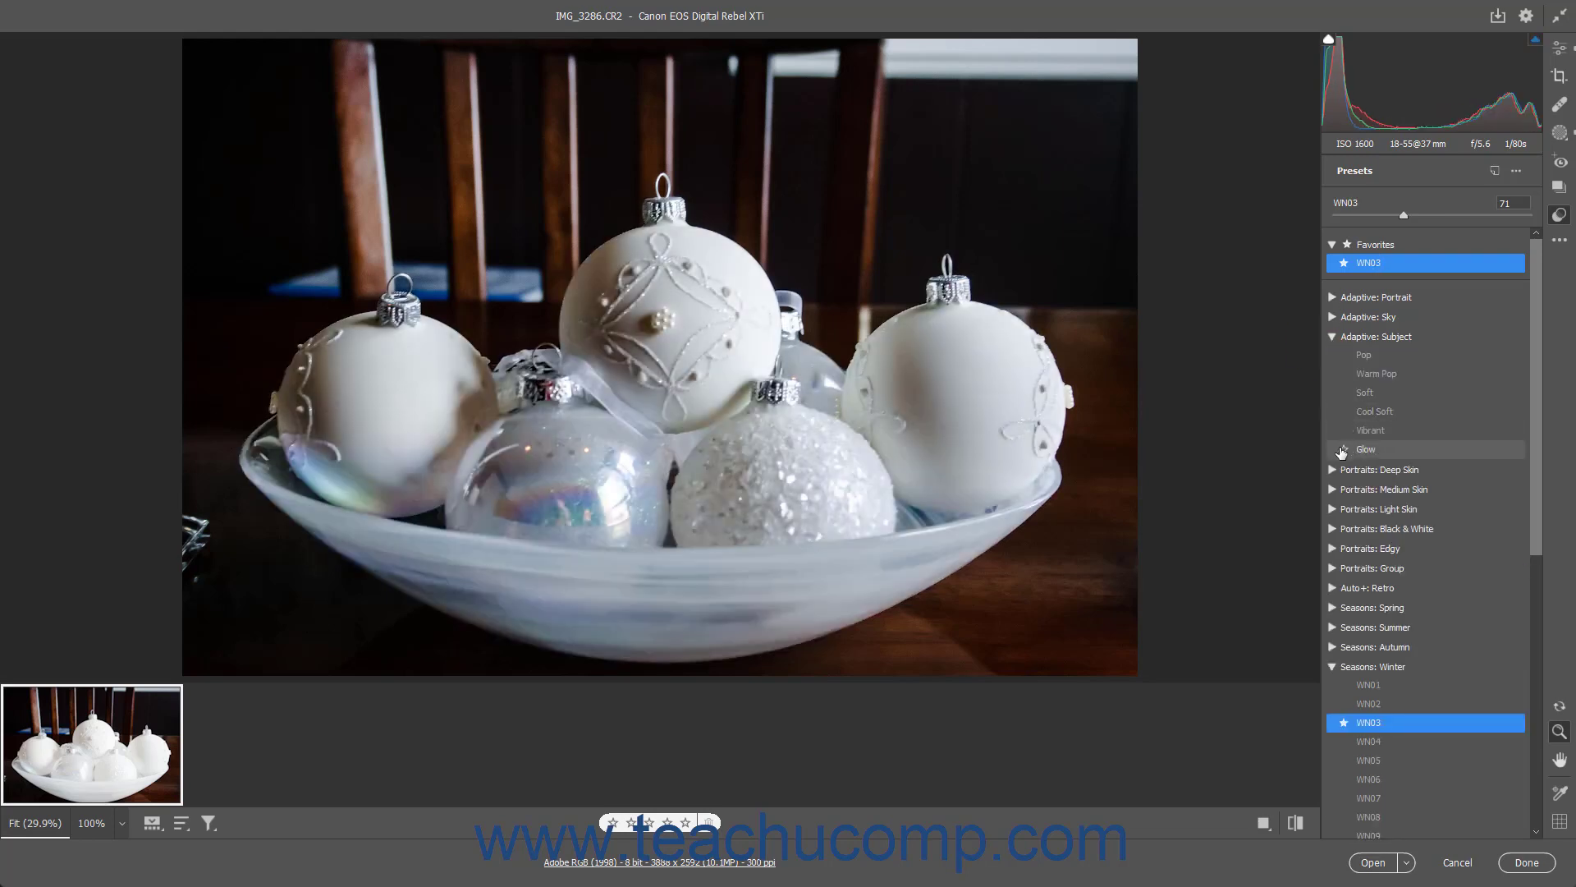
click(1344, 450)
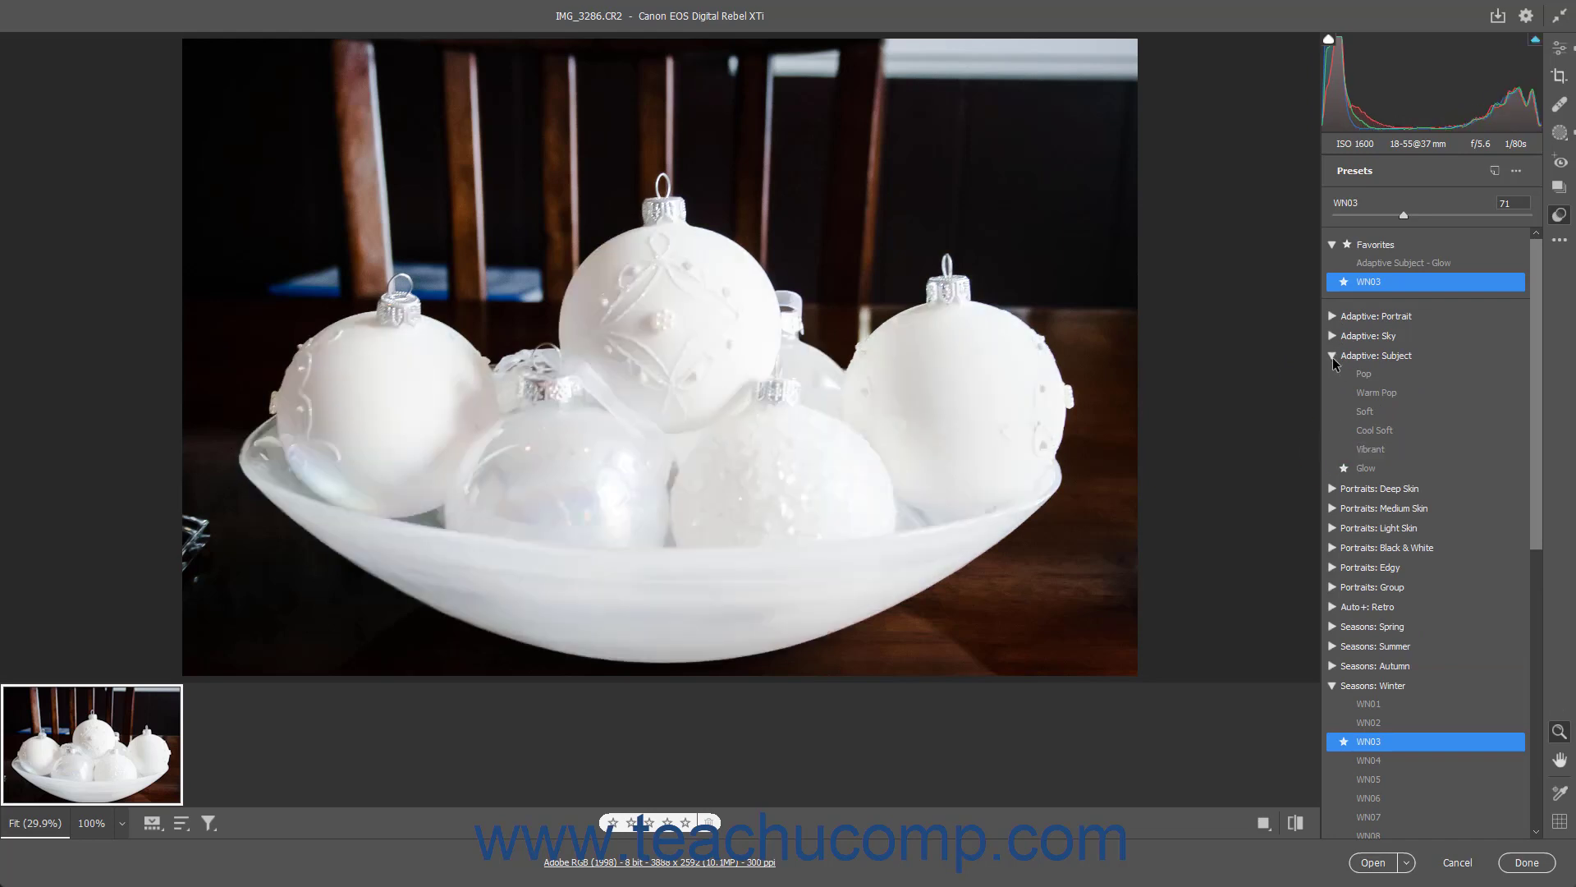
click(1332, 356)
click(1332, 572)
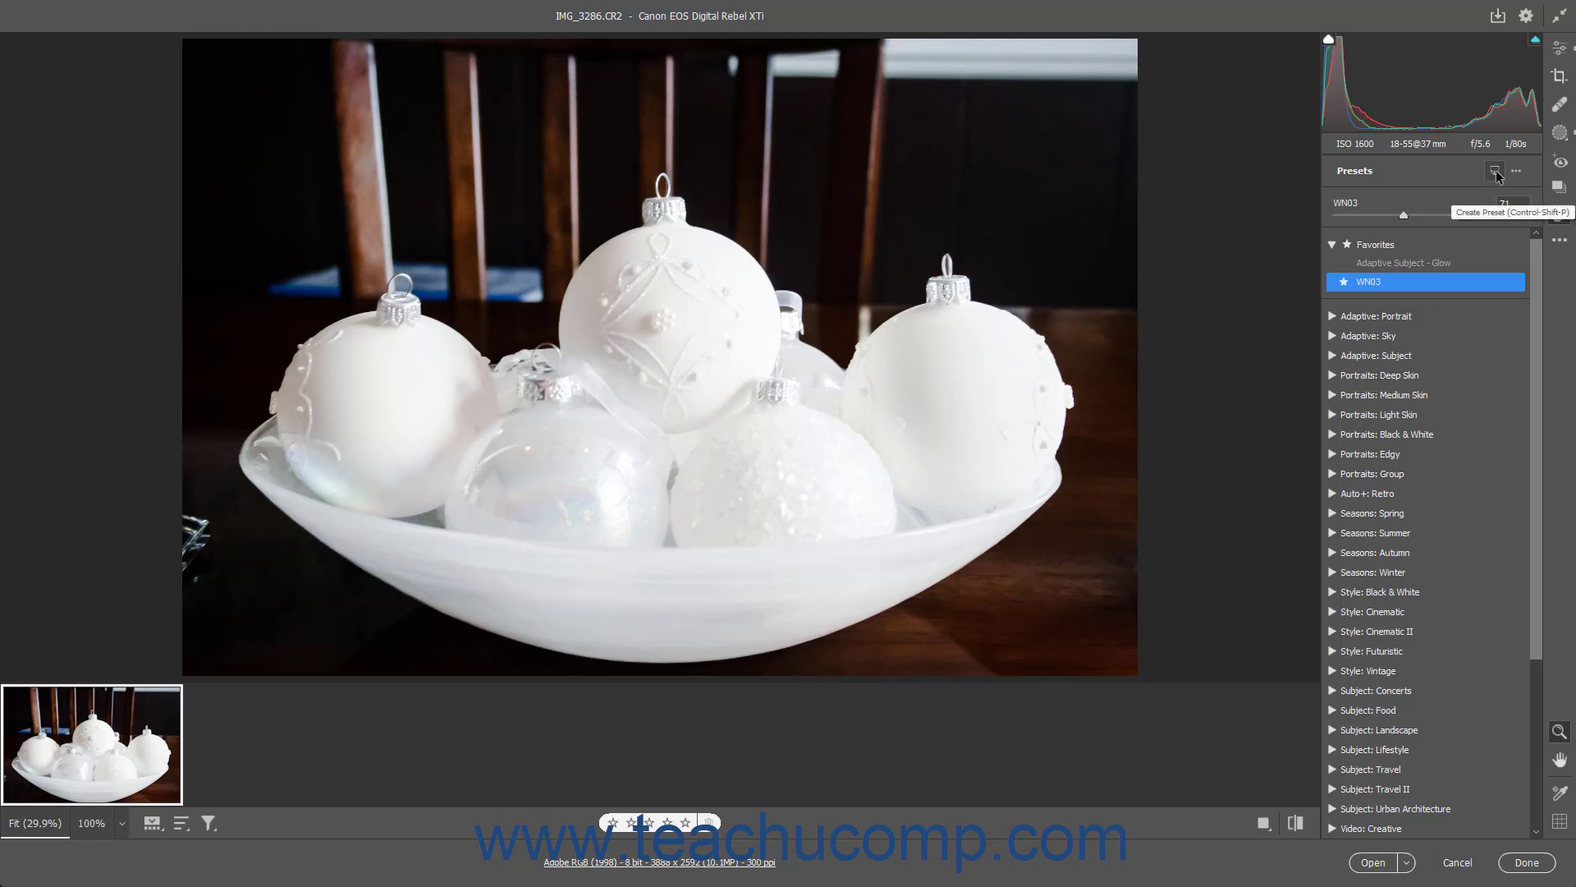
Create a preset from current settings named 'Winter Night and Glow' via the More image settings menu
click(1565, 243)
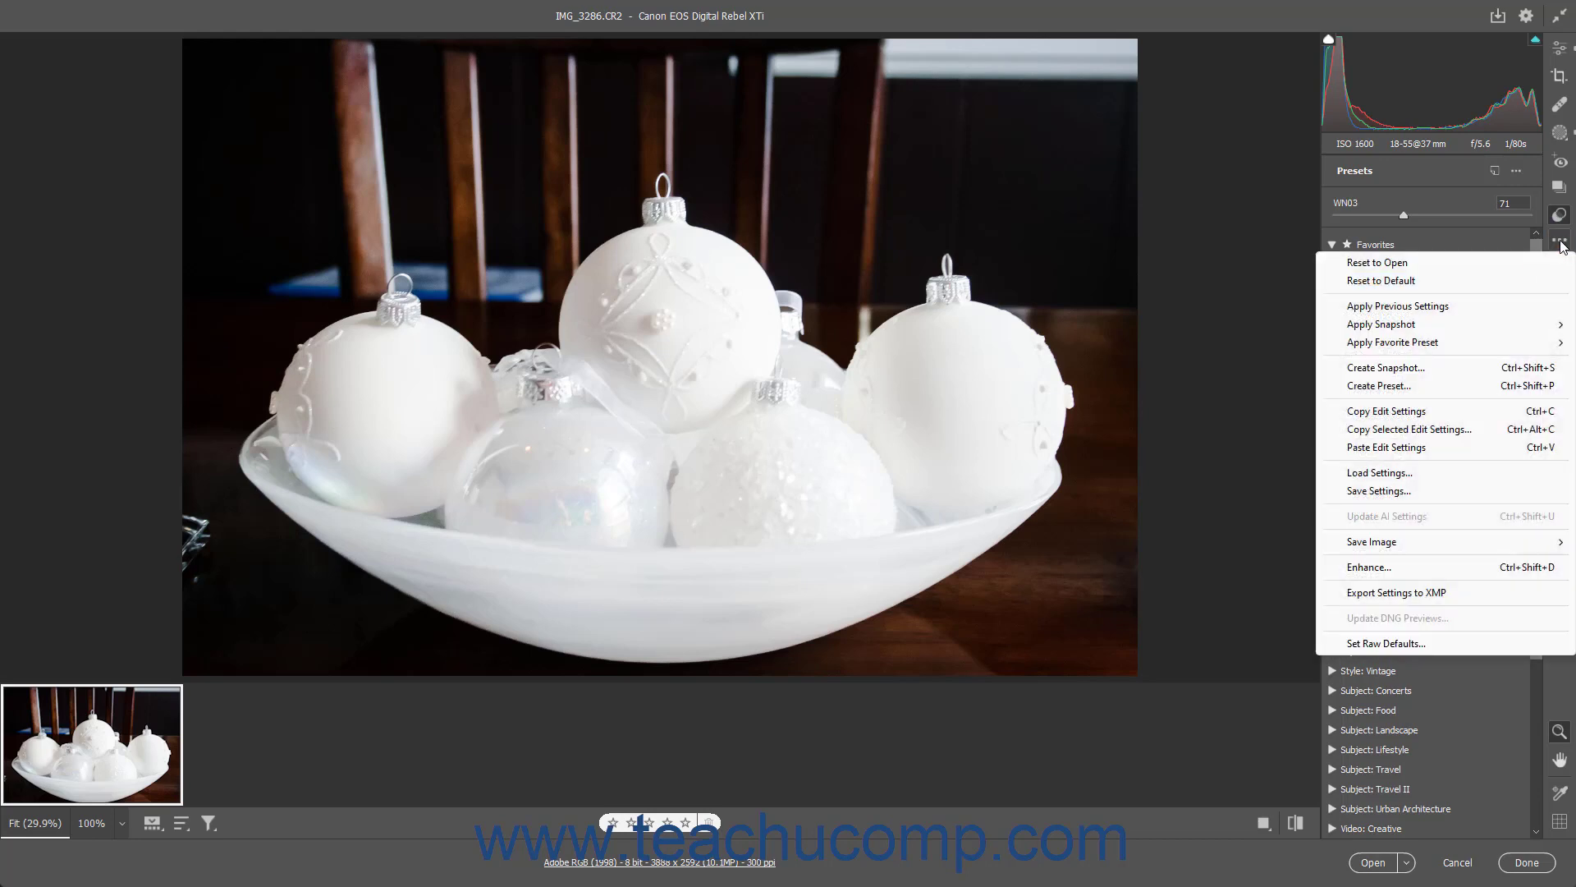
click(1488, 385)
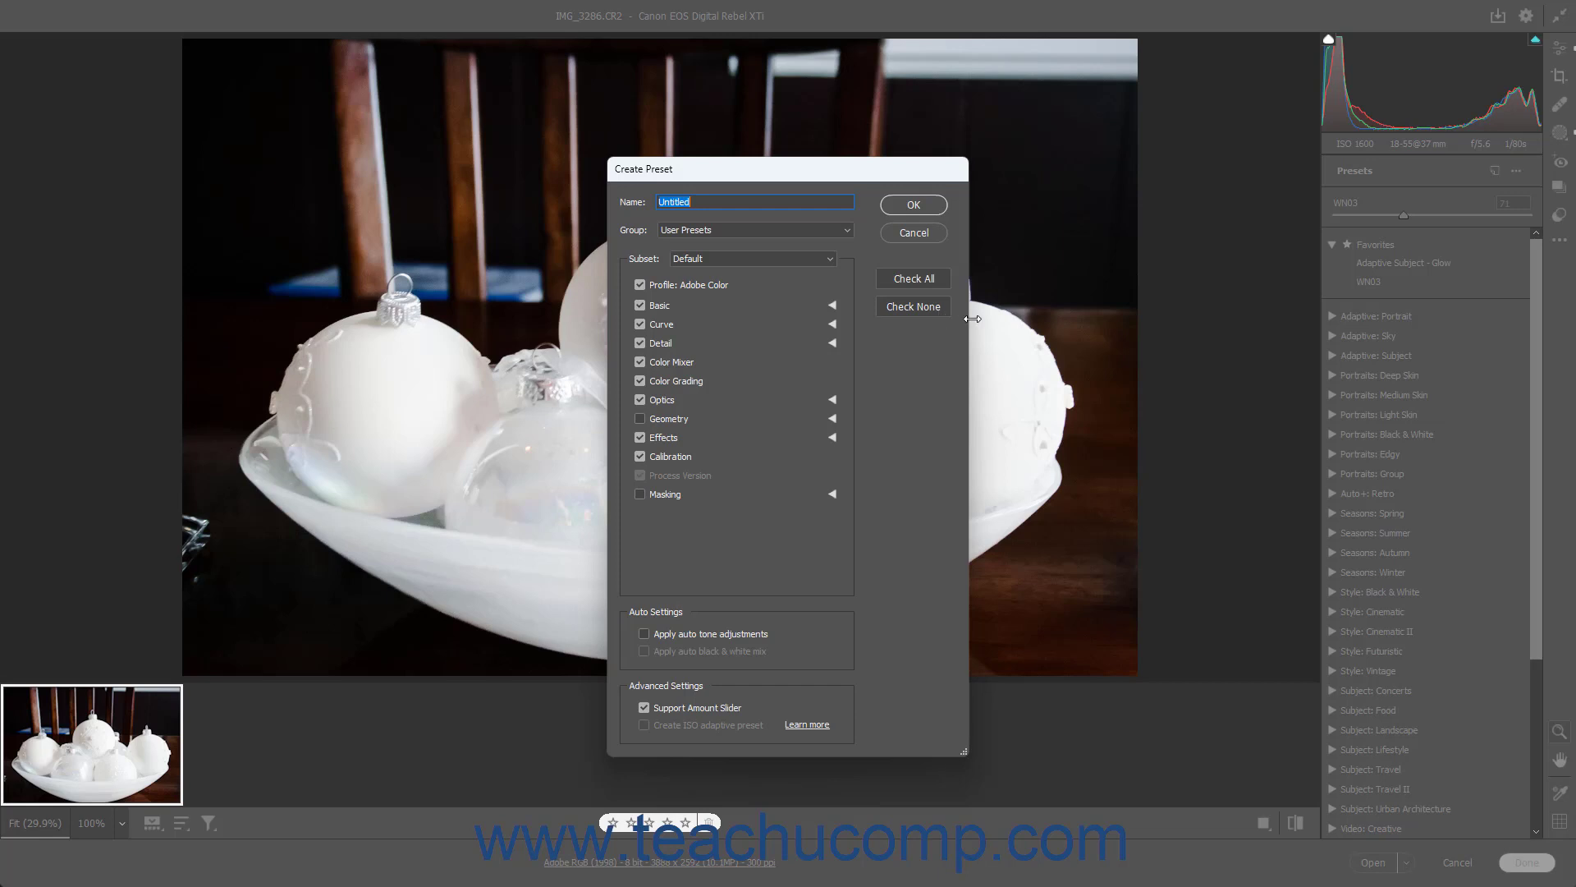
text(Winter Night and Glow)
click(844, 231)
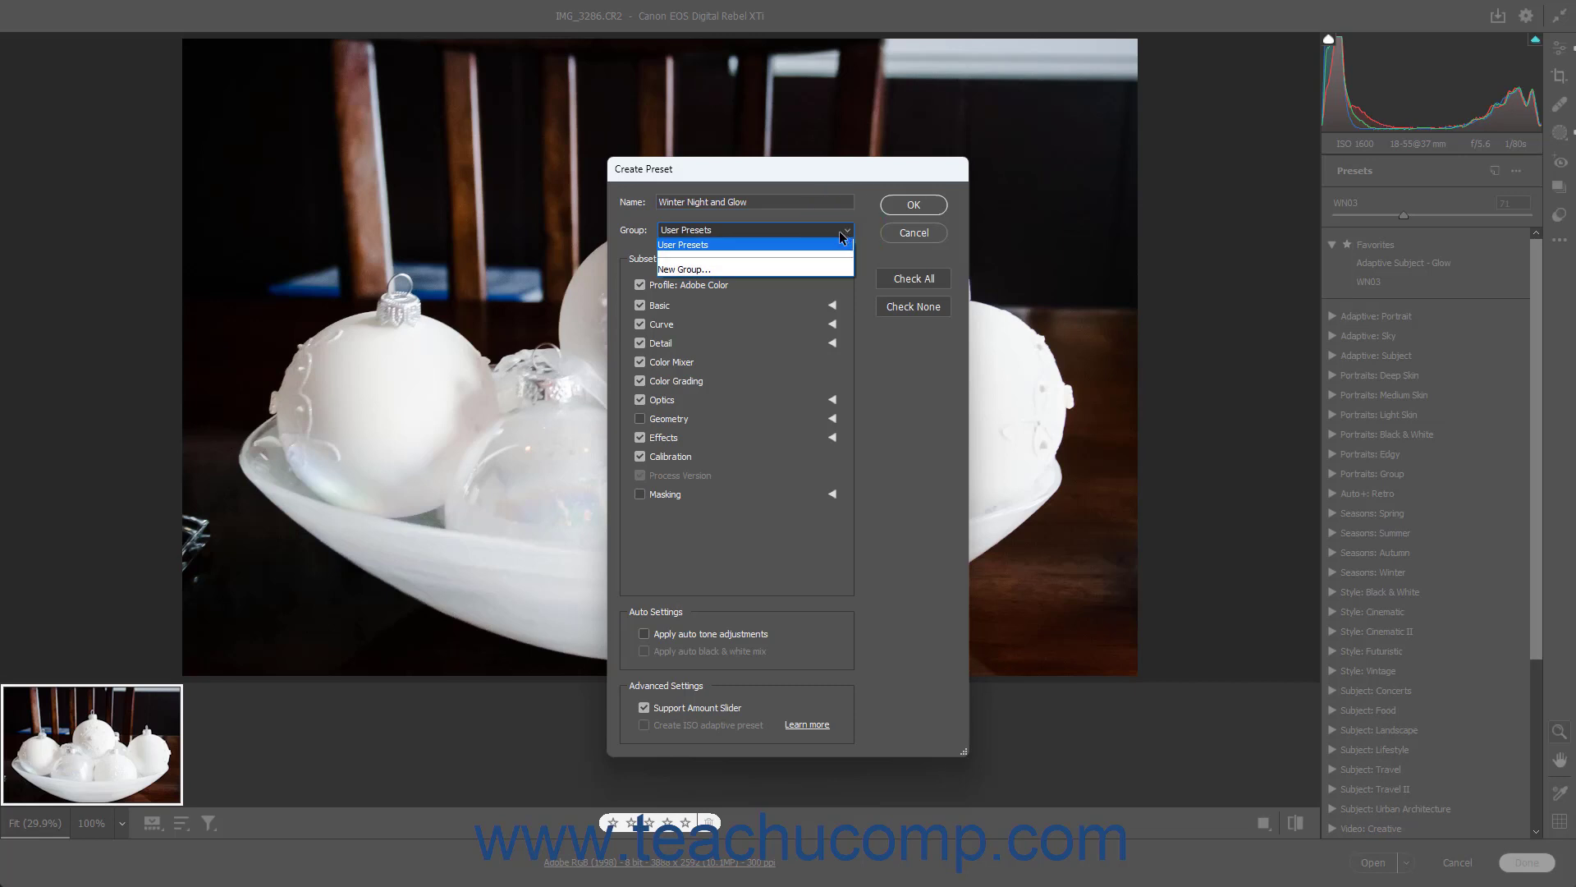
Make a new group 'My Presets' and assign the Winter Night and Glow preset to it
click(765, 273)
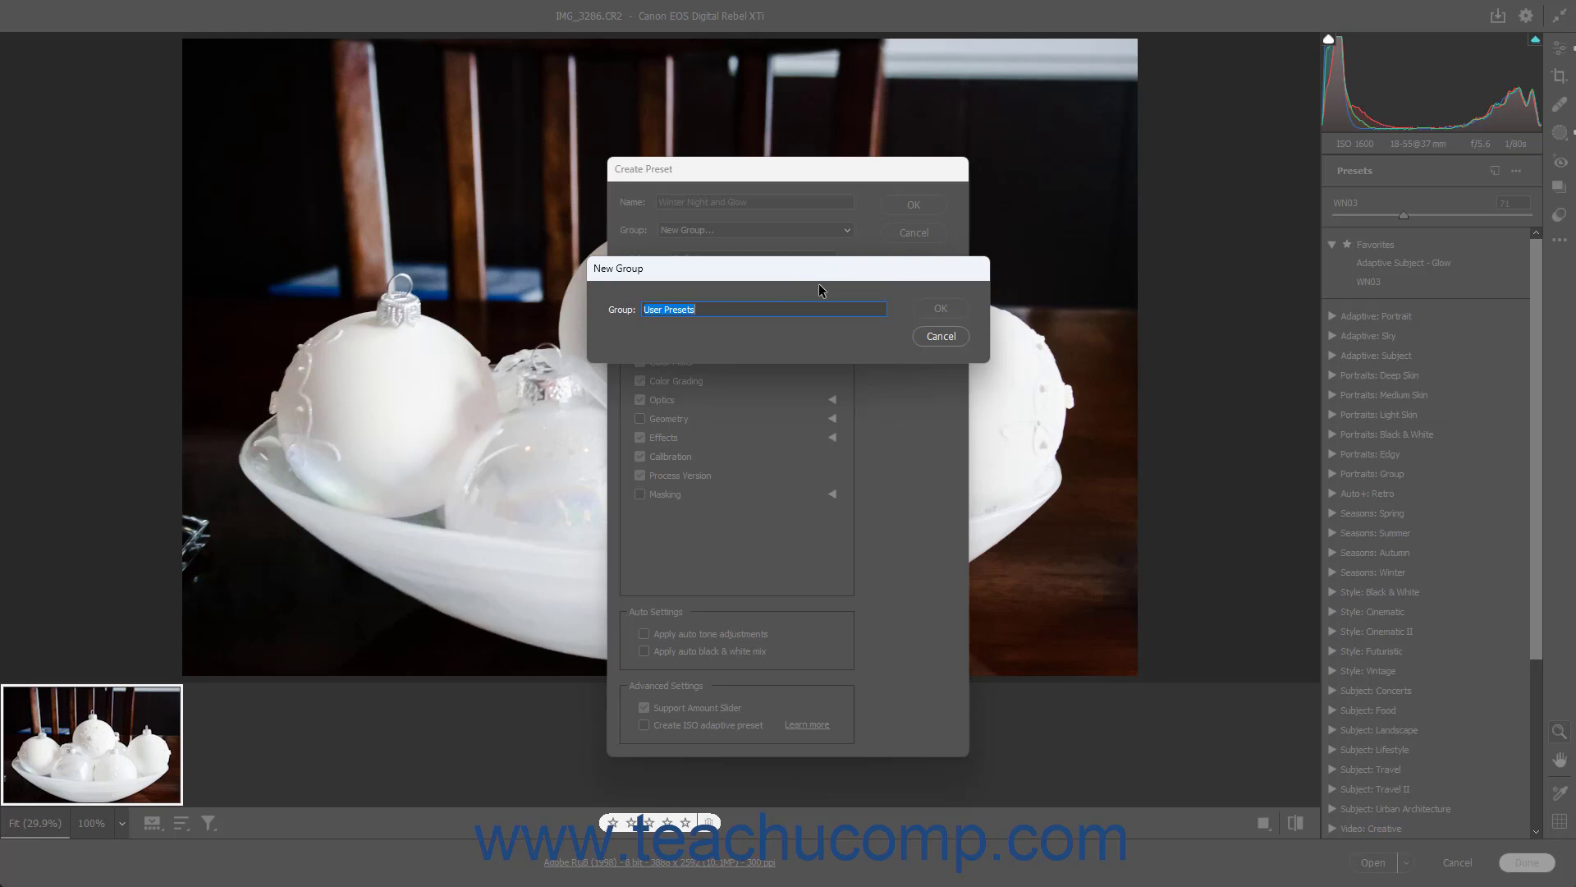
text(My Presets)
click(922, 315)
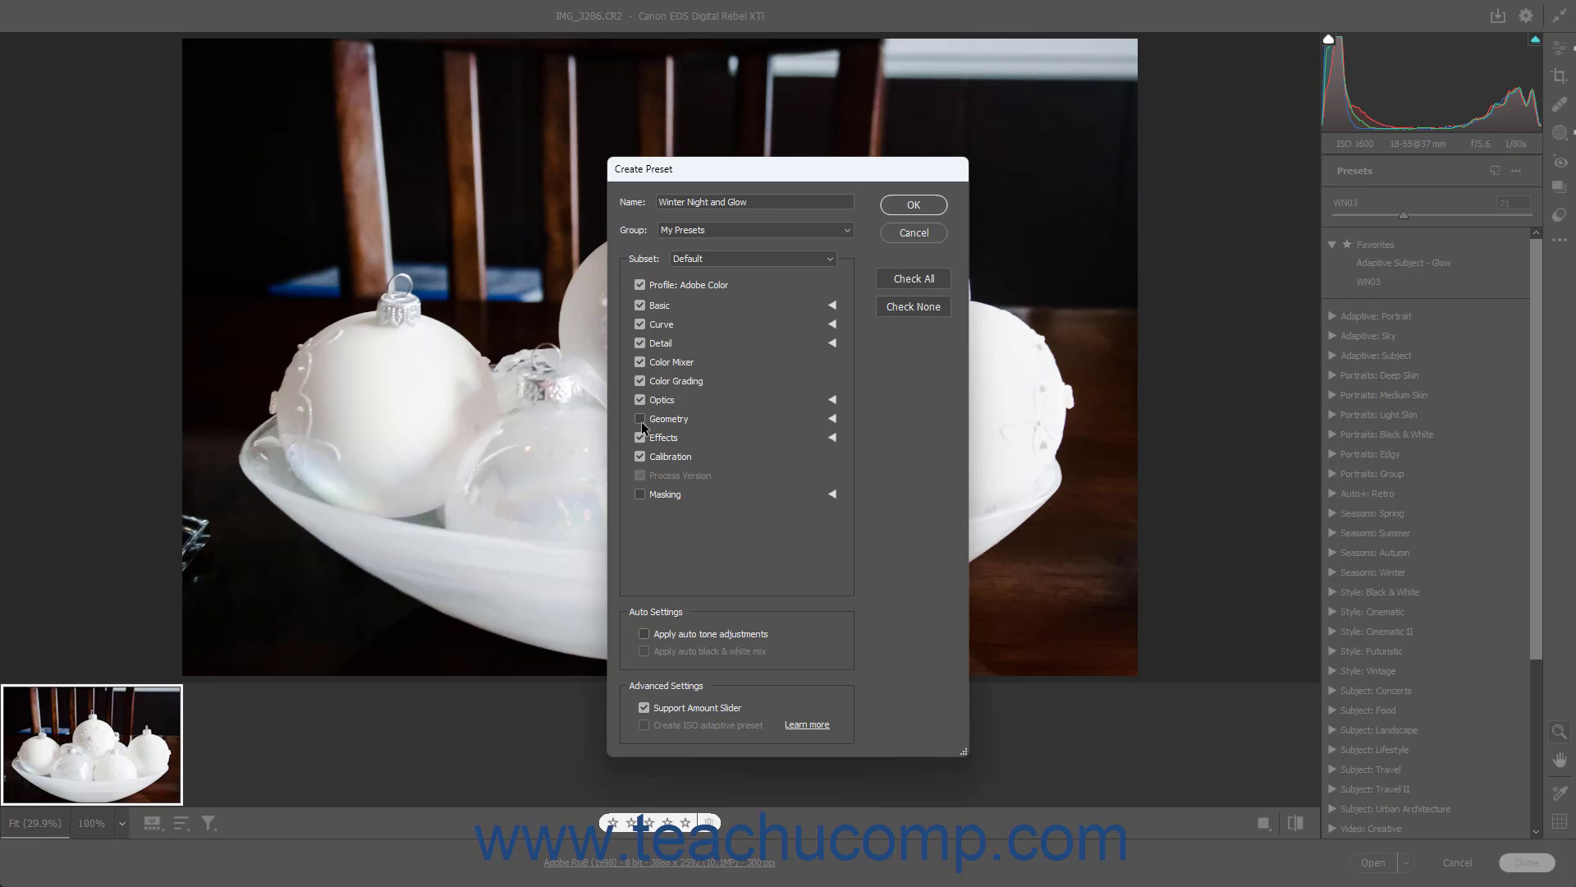
Set the preset subset to Modified, checking the Clarity, Basic and Curve items
click(831, 259)
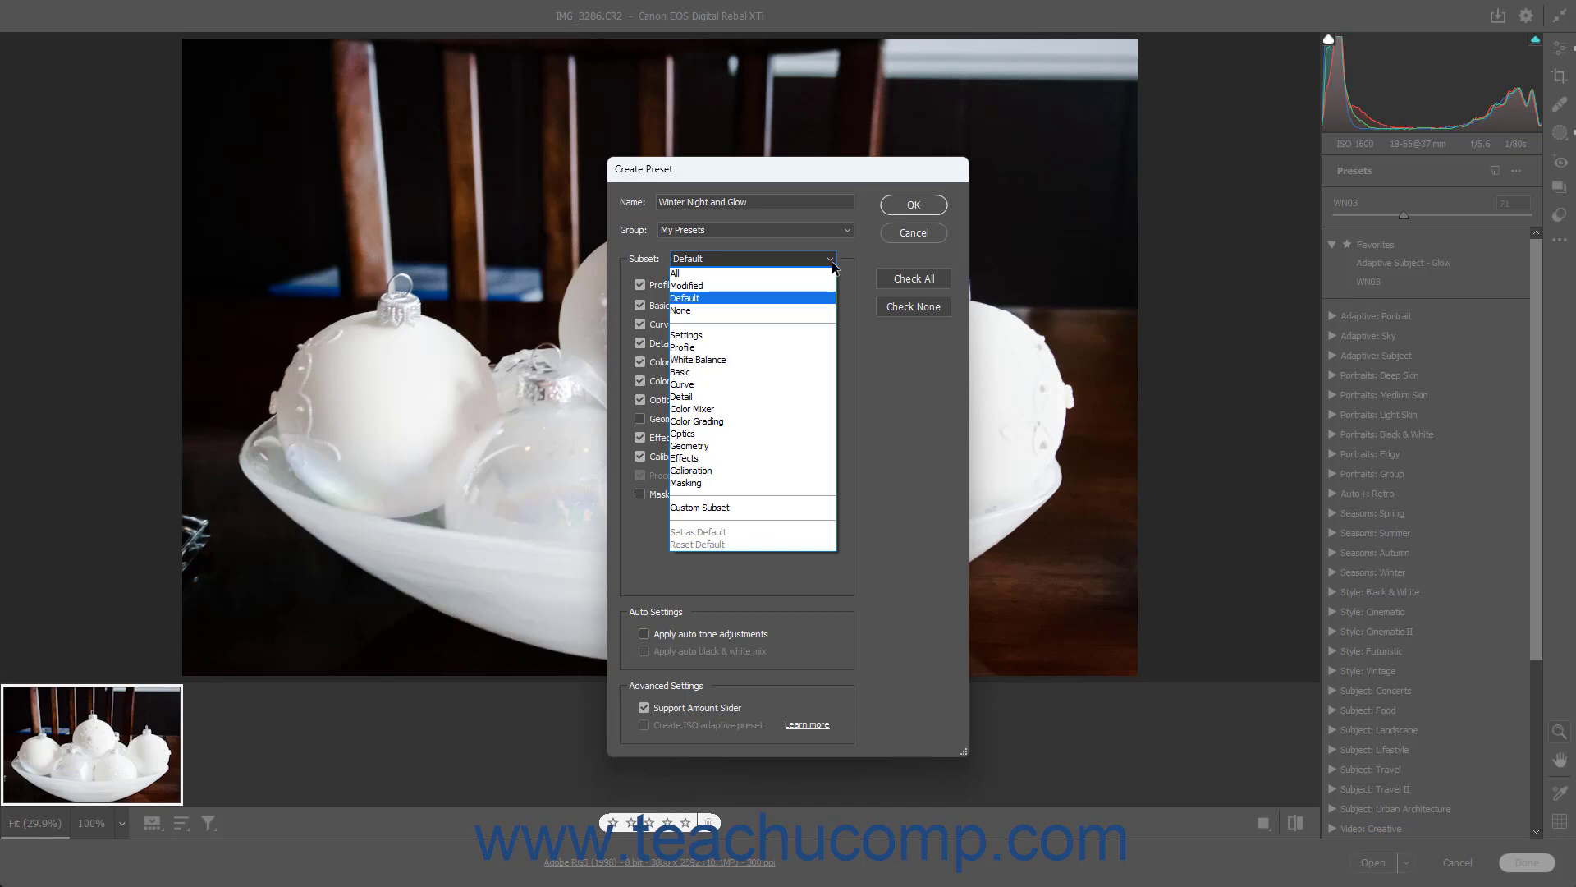
click(741, 286)
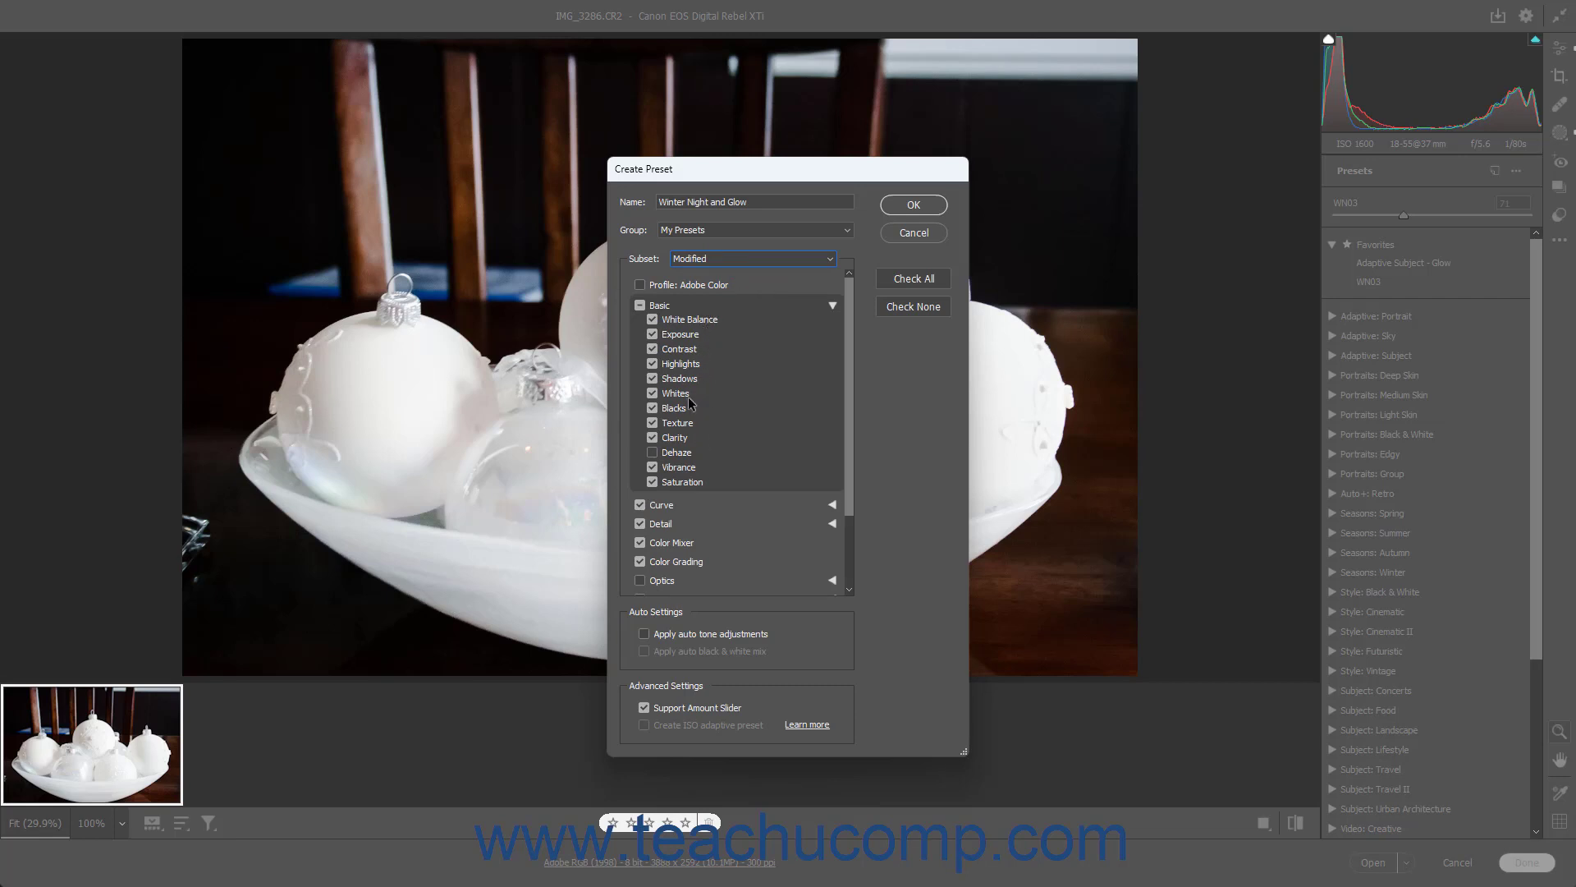
click(654, 438)
click(654, 438)
click(834, 306)
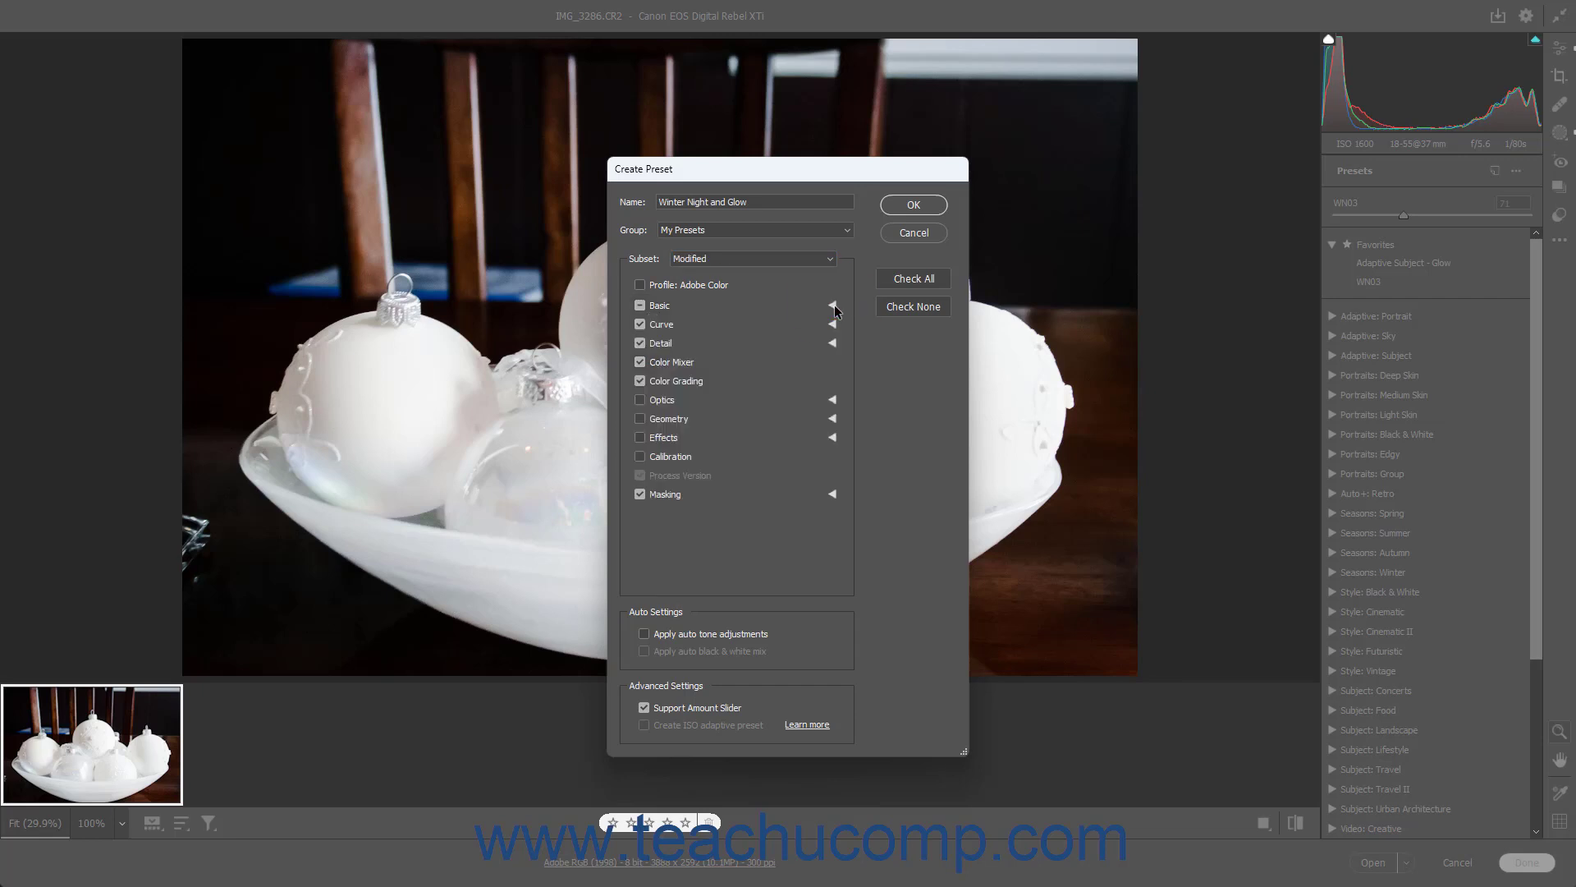
click(834, 305)
scroll(834, 305, down, 2)
click(833, 309)
click(832, 326)
click(832, 326)
Save the Winter Night and Glow preset into the My Presets group
click(921, 210)
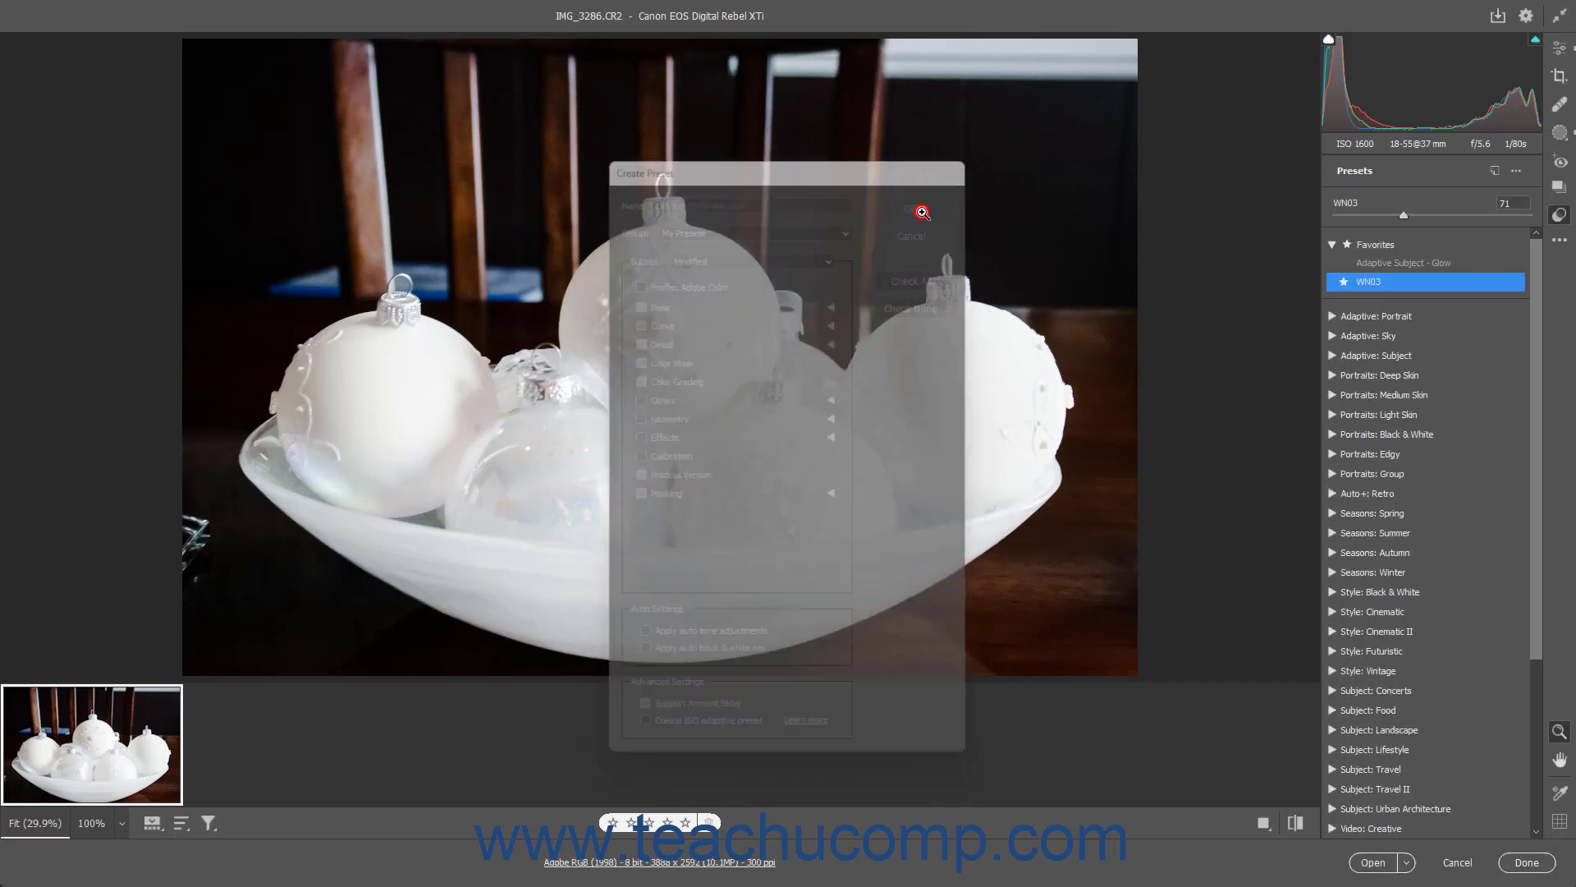